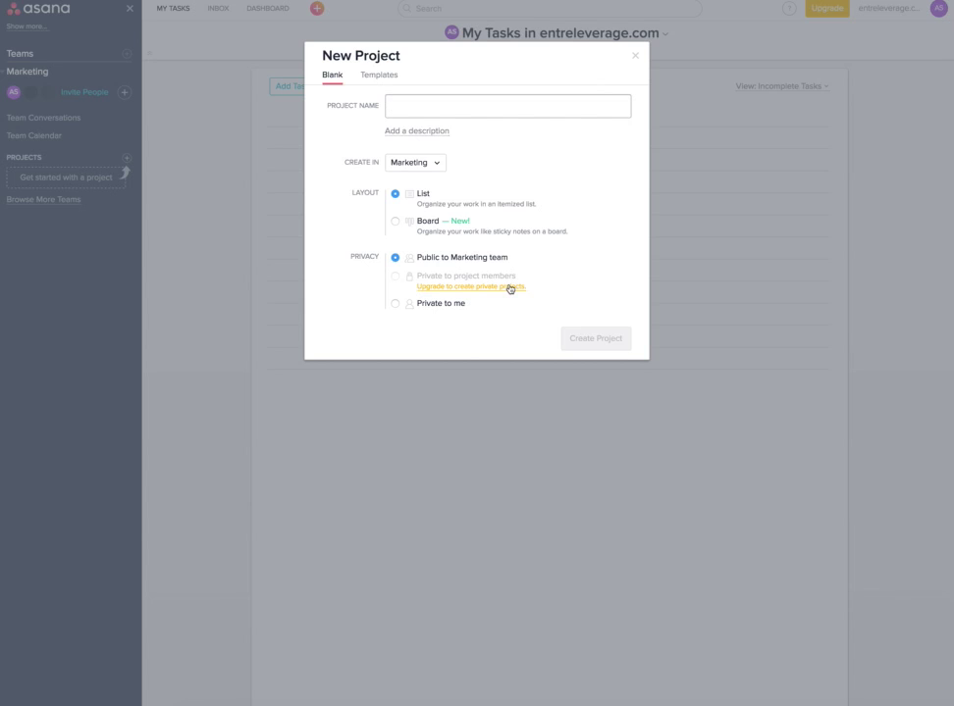
Create a blank project named "Content Marketing" in the Marketing team with the List layout and public team privacy.
type("Content")
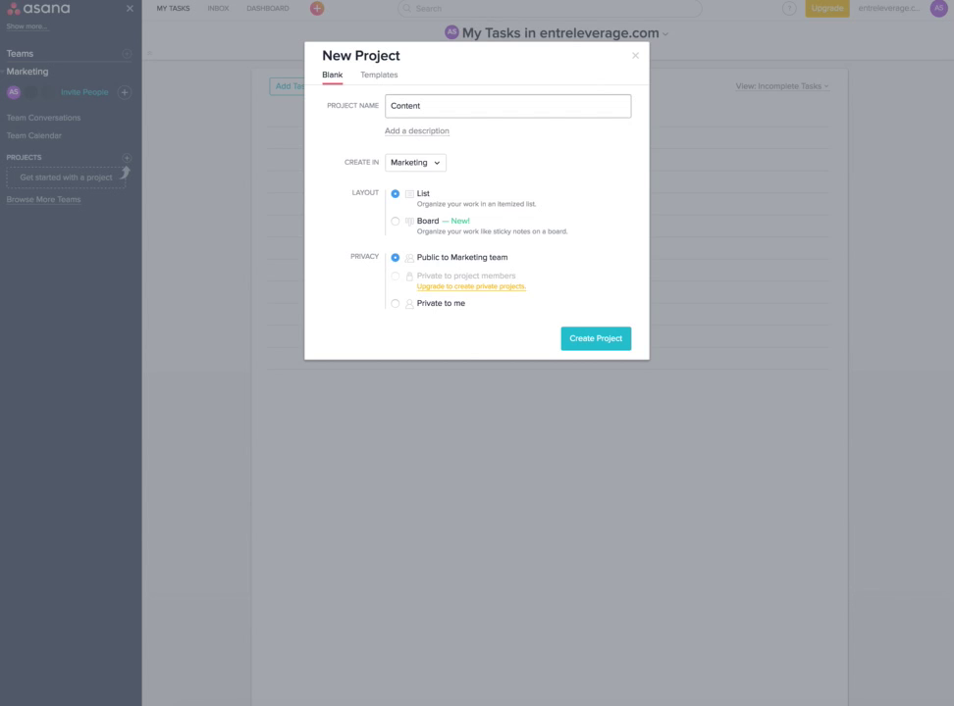
type(" Marketing")
left_click(395, 222)
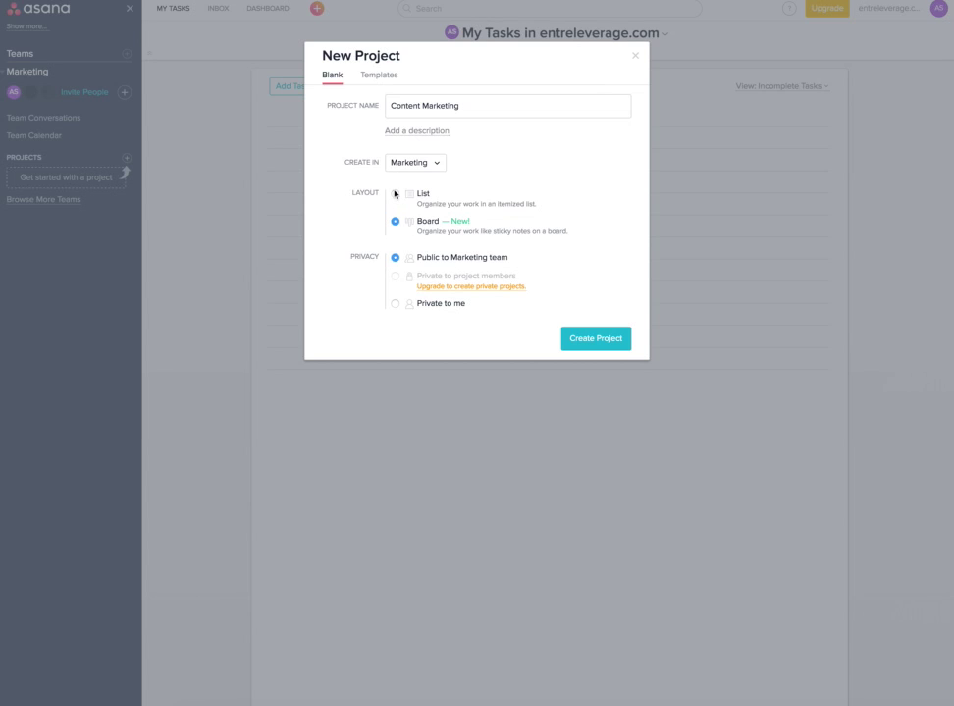
left_click(396, 194)
left_click(594, 339)
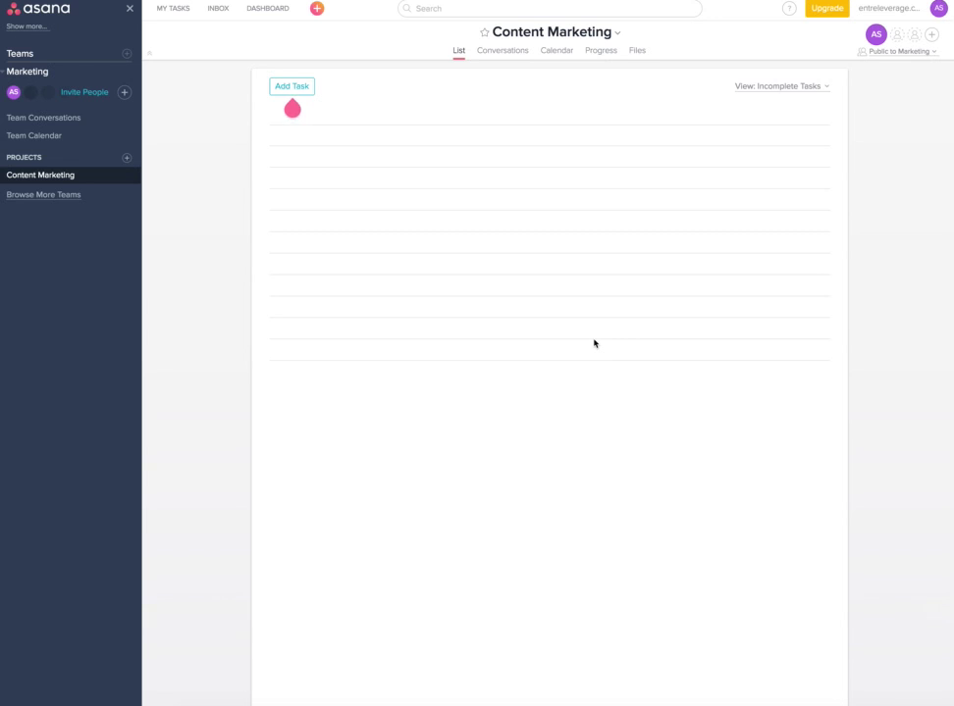
Add a section titled "Blog Topic Ideas:" on the first row of the empty project list.
left_click(326, 119)
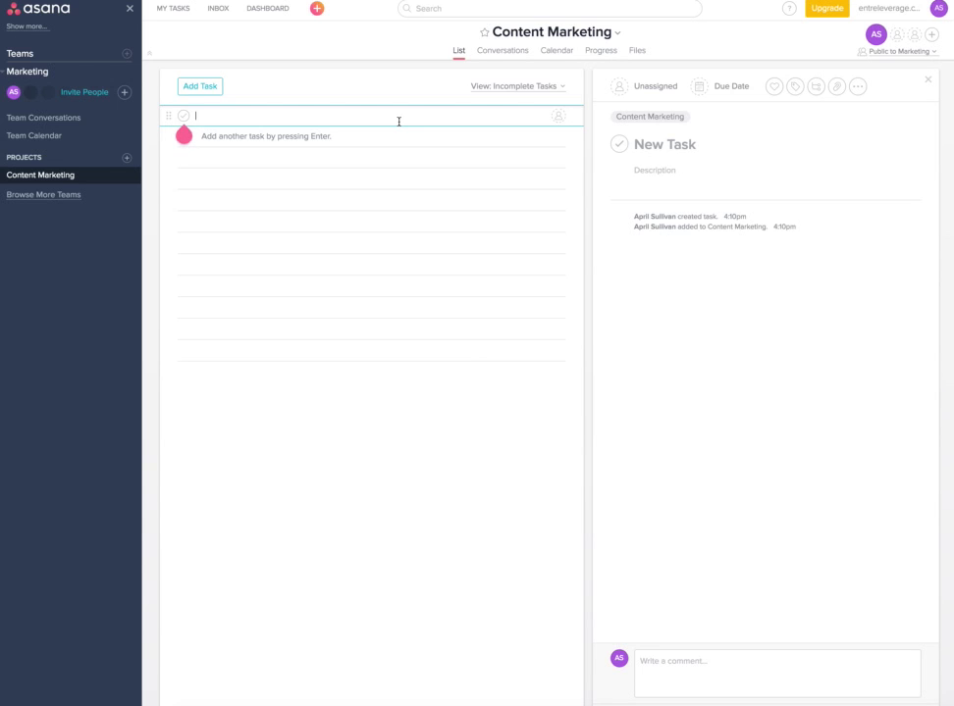
type("Blog To")
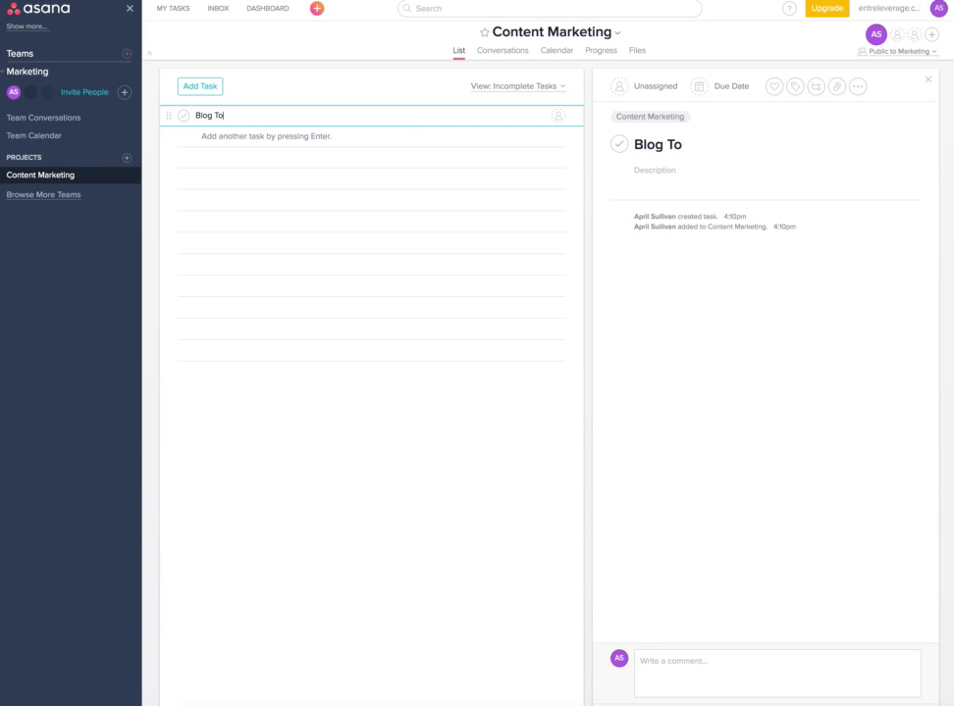
type("pic Ideas:")
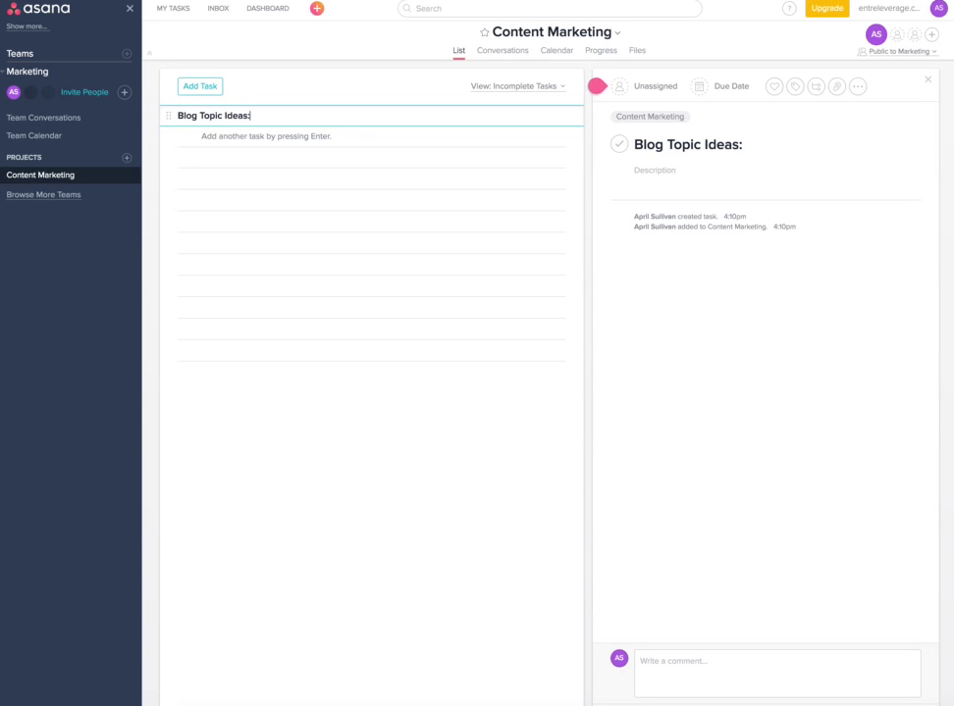
Add the tasks "Idea One", "Idea Two" and "Idea Three" under the Blog Topic Ideas section.
left_click(230, 139)
left_click(229, 139)
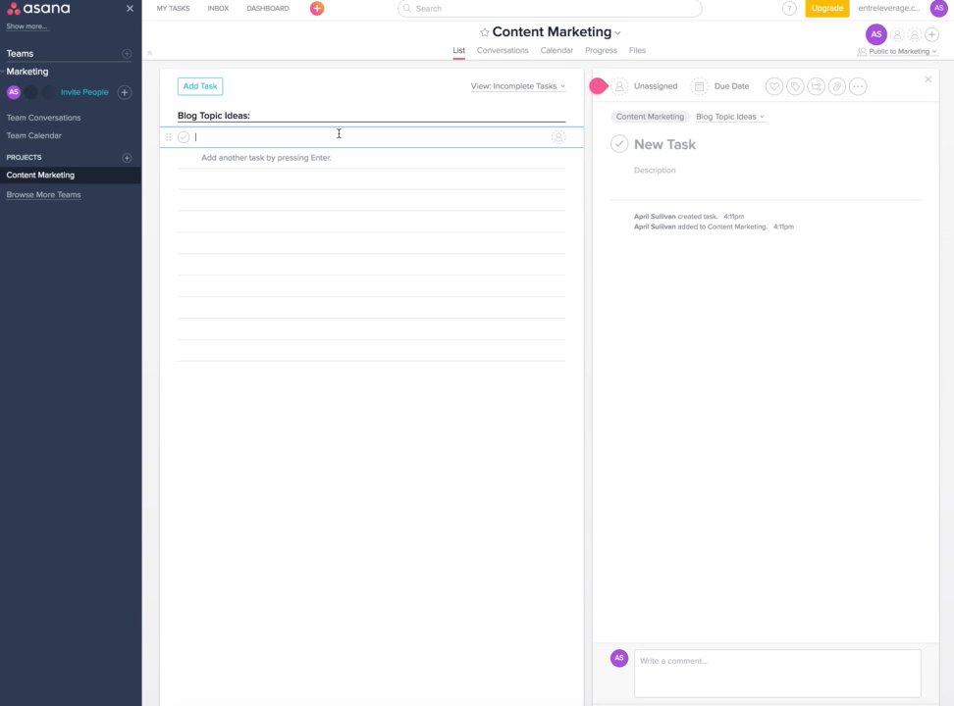
type("Ide")
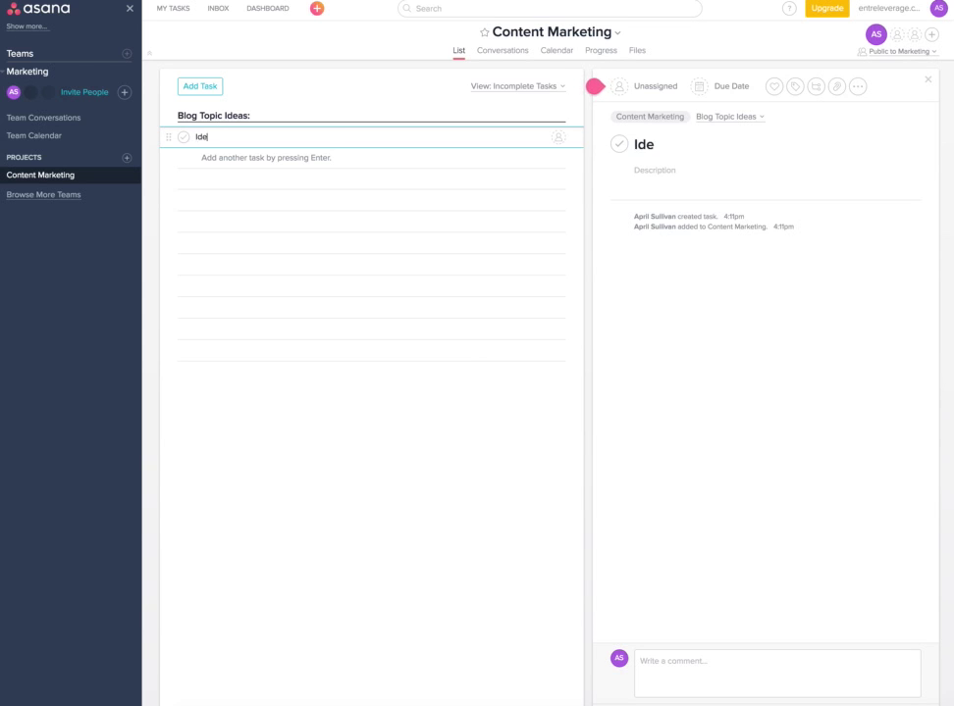
type("a One")
key("Return")
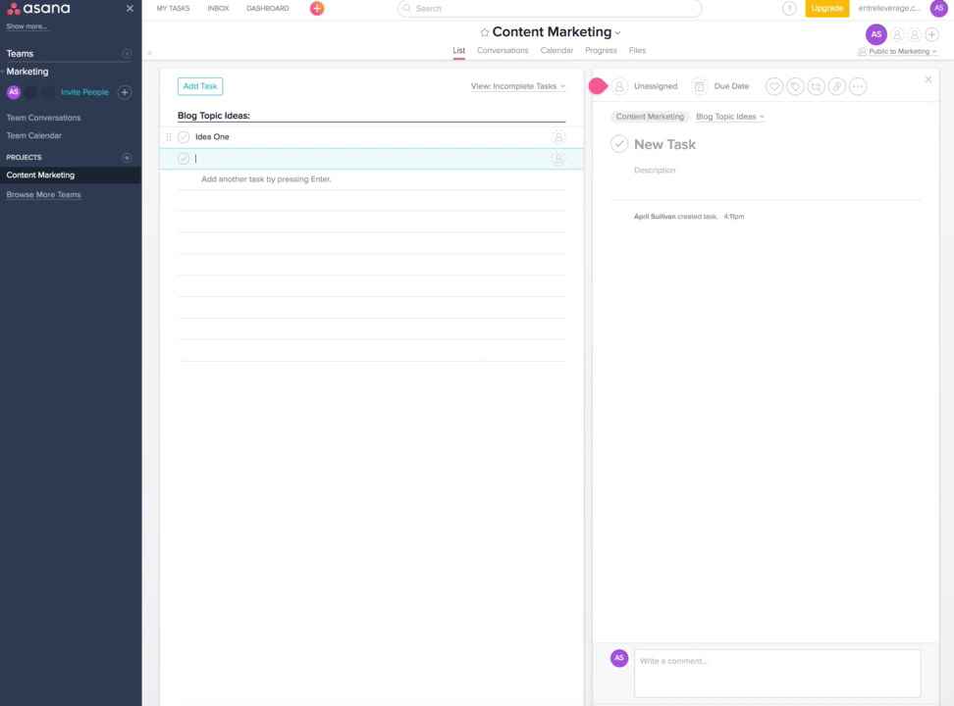
type("Idea Two")
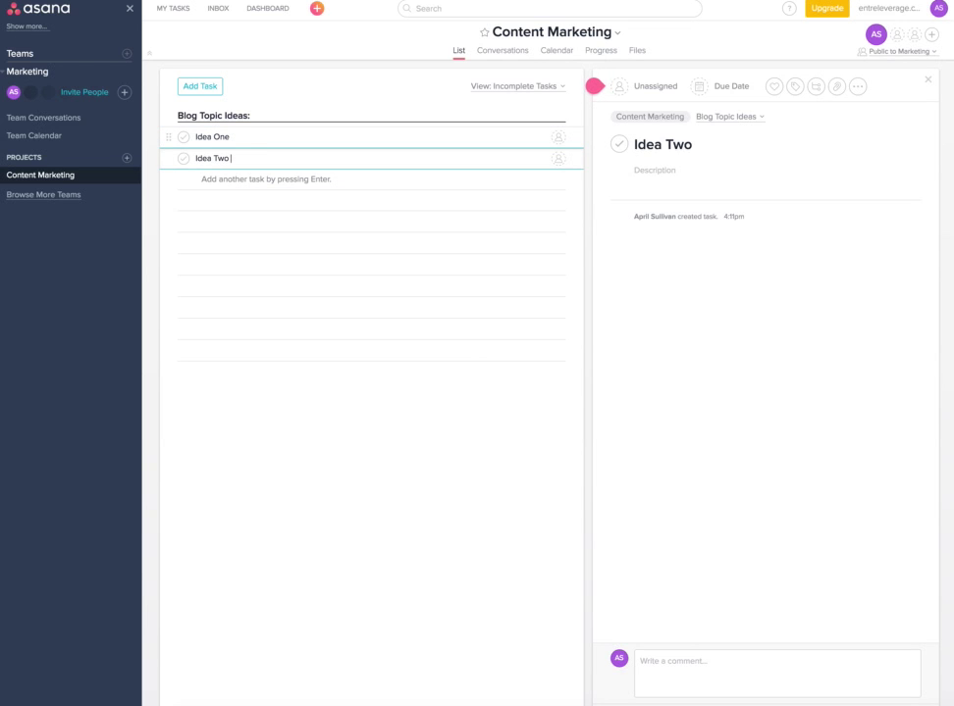
key("Return")
type("Idea ")
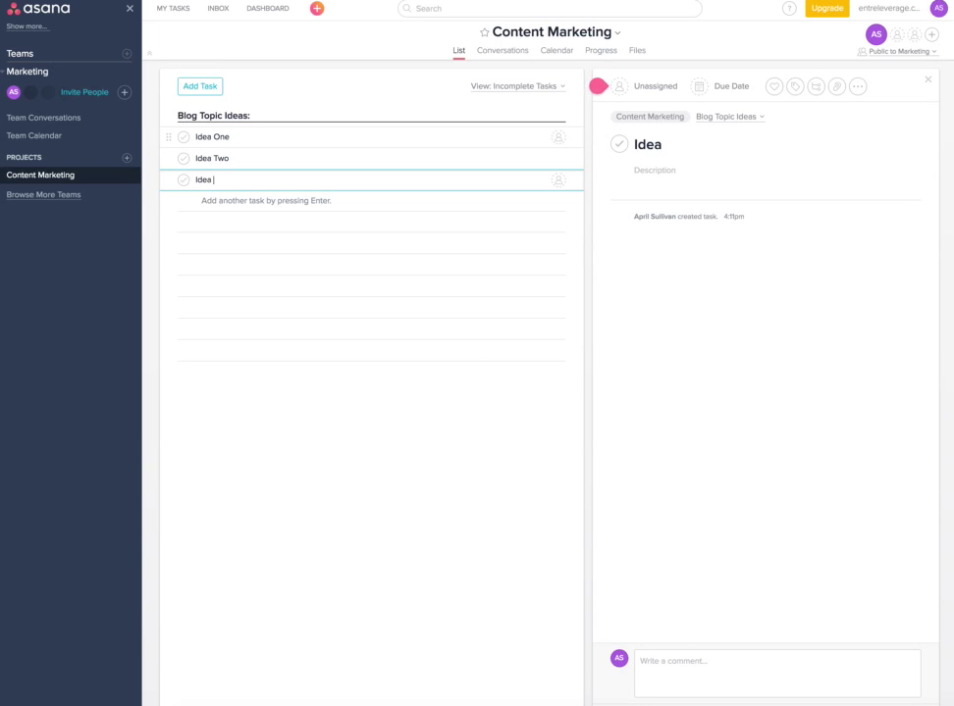
type("Three")
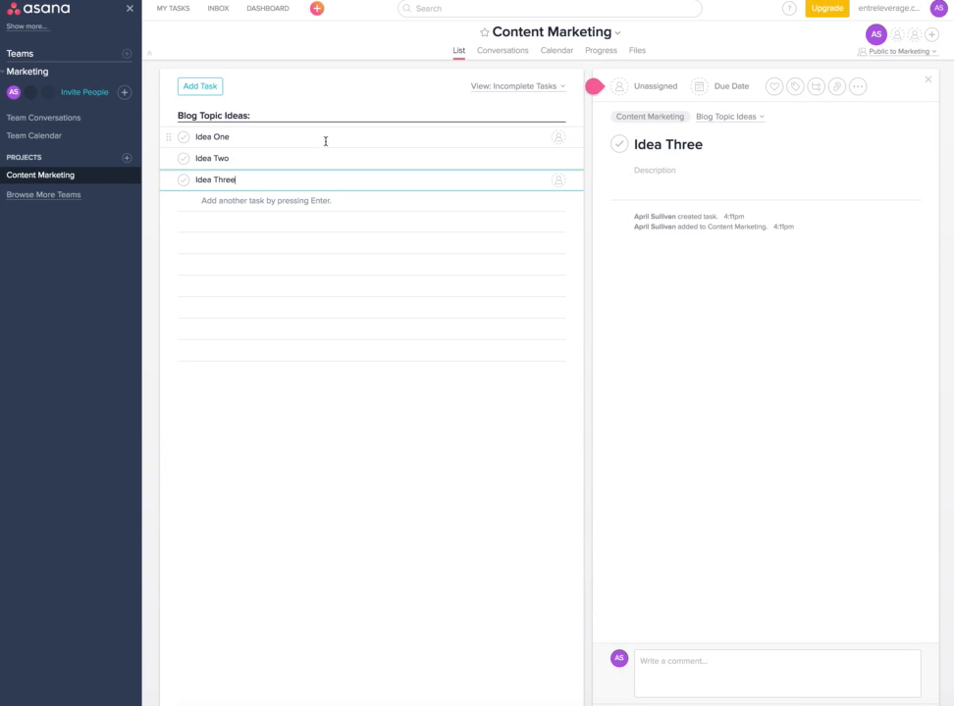
Add a section titled "Scheduled:" directly below the Idea Three task.
left_click(229, 203)
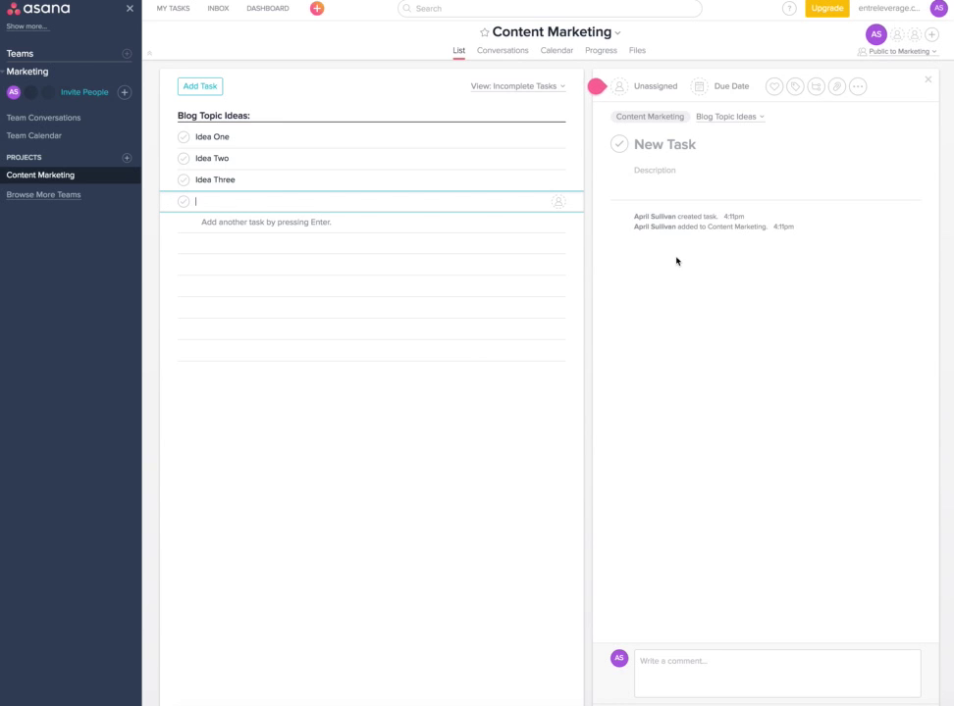
type("Schedul")
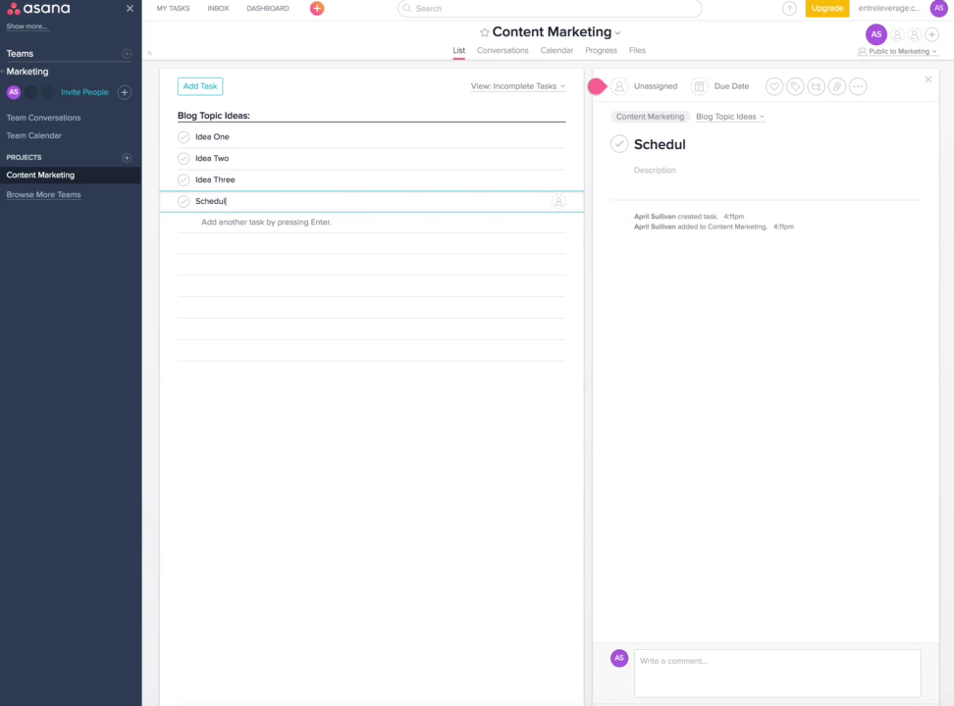
type("ed:")
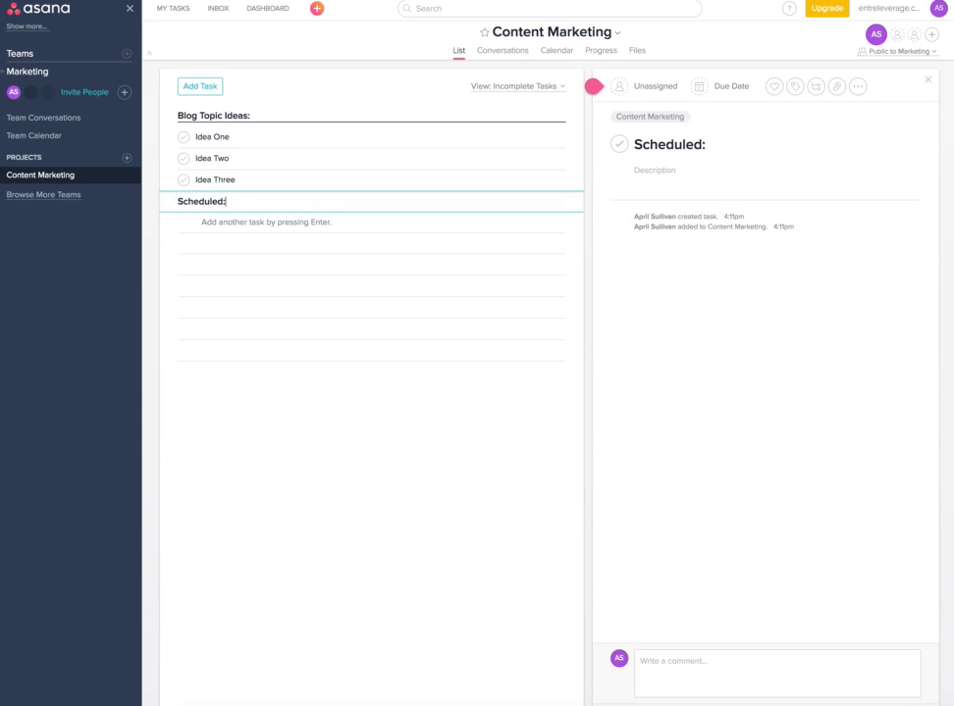
left_click(219, 264)
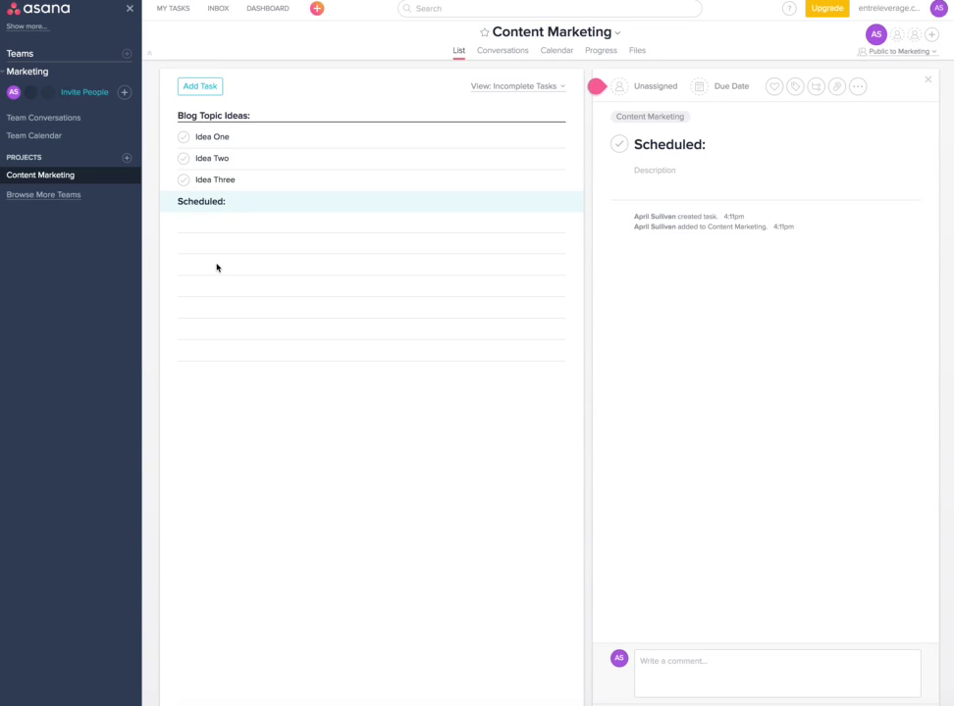
left_click(217, 264)
left_click(210, 264)
Add two blank tasks under the Scheduled section, followed by a section titled "Published:".
left_click(237, 217)
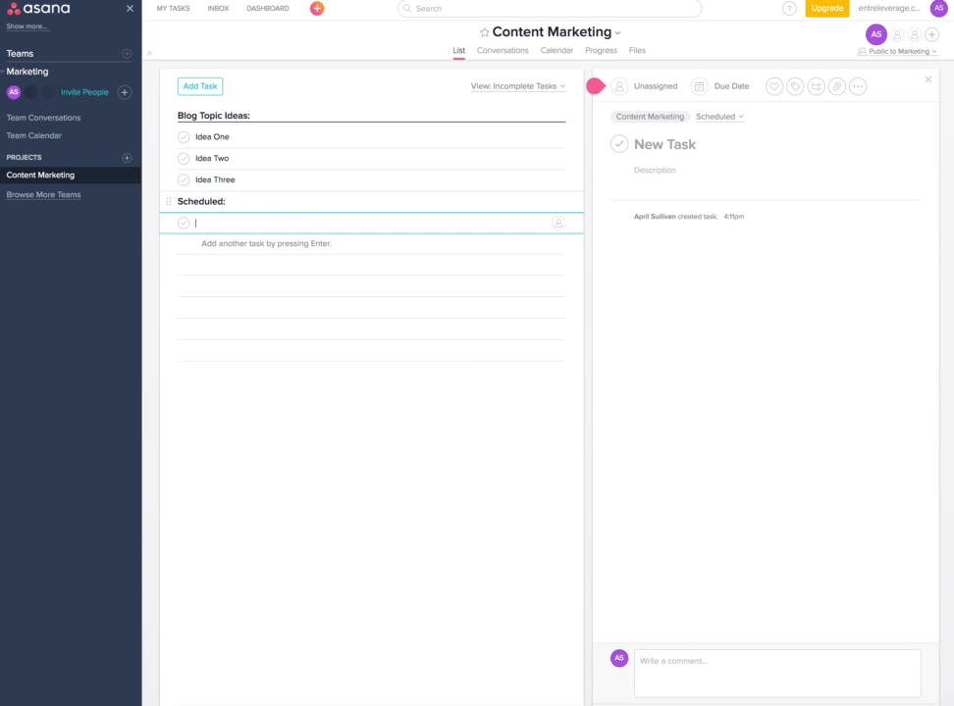
key("Return")
key("Return")
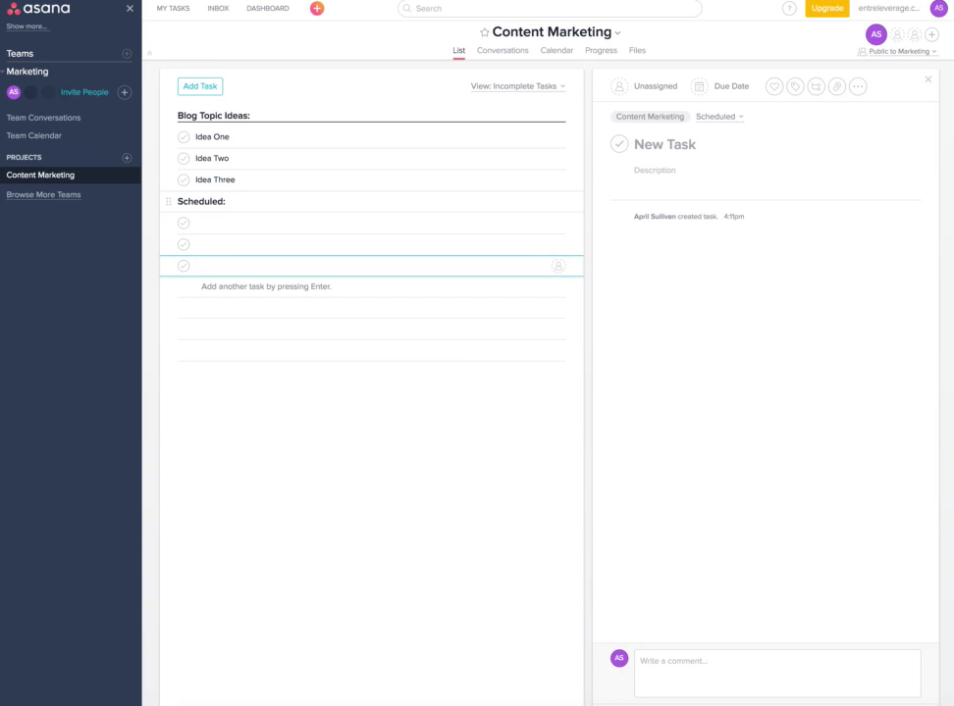
type("Publishe")
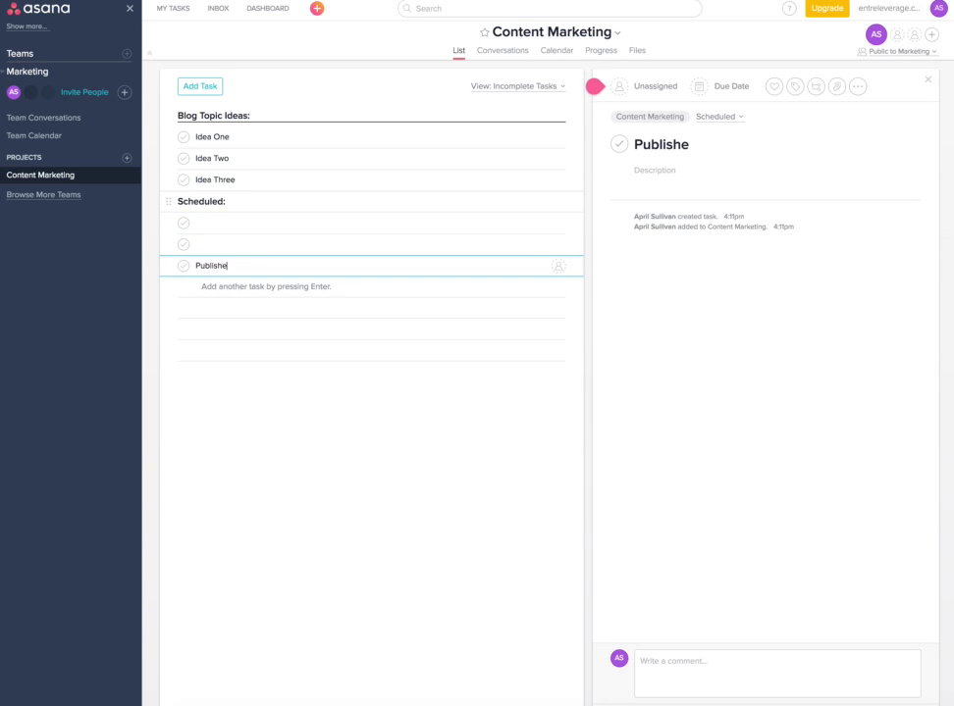
type("d:")
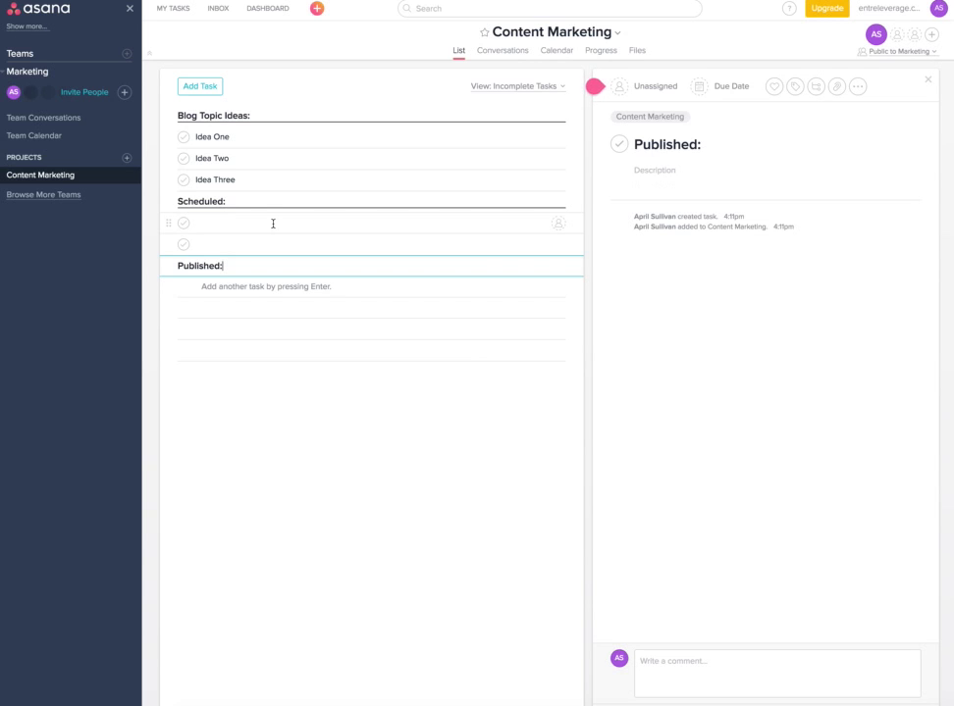
Give the Idea One task the description "Give brief description of the post".
left_click(243, 138)
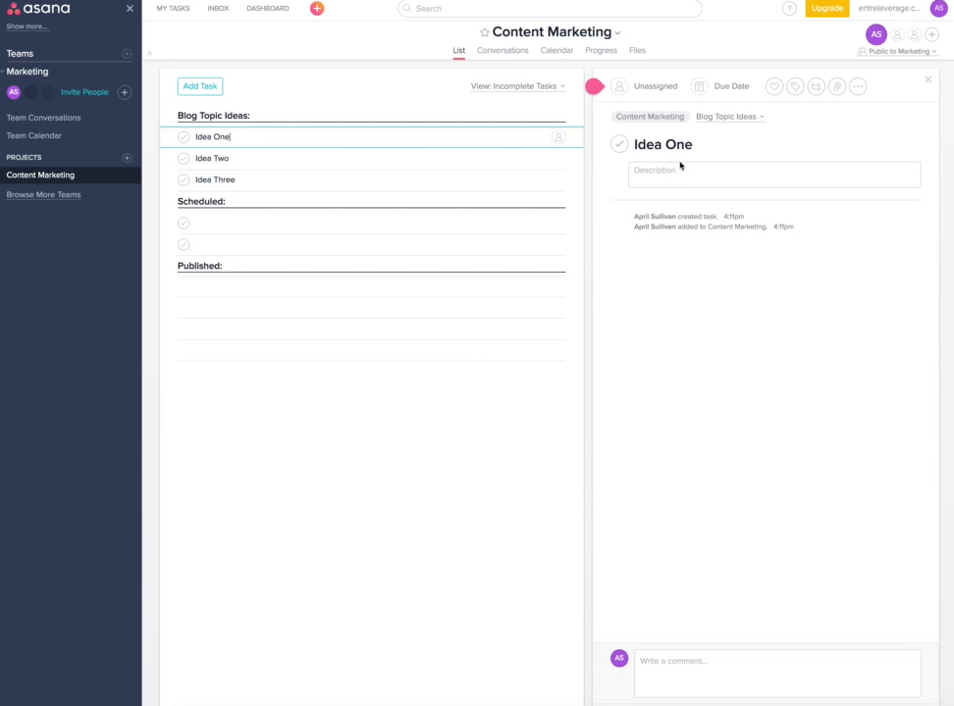
left_click(655, 169)
type("Give brief")
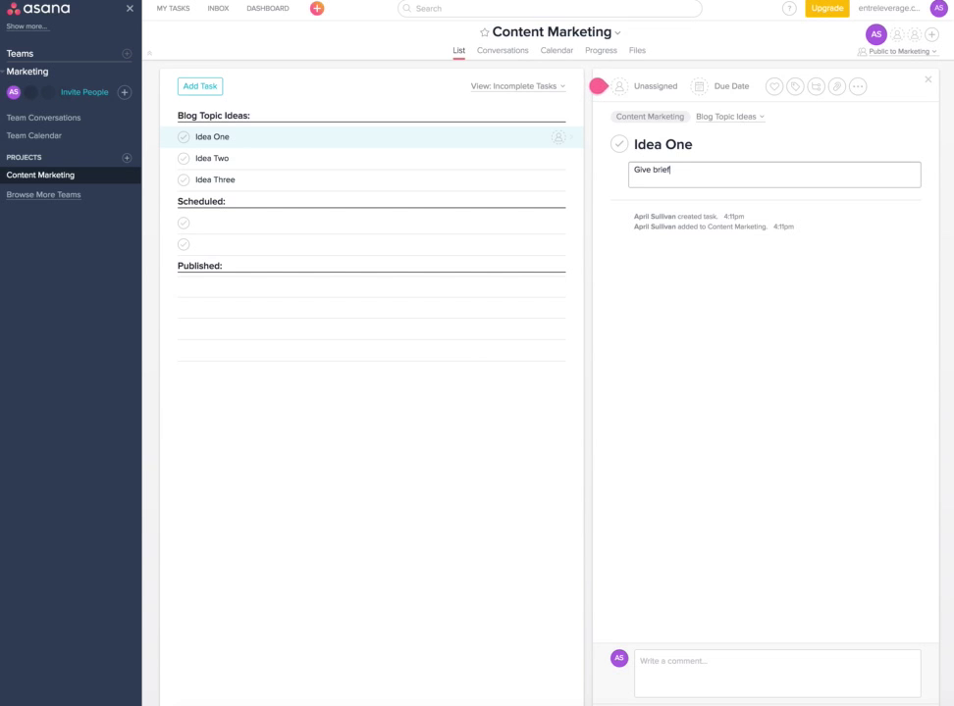
type("description of the post")
left_click(664, 253)
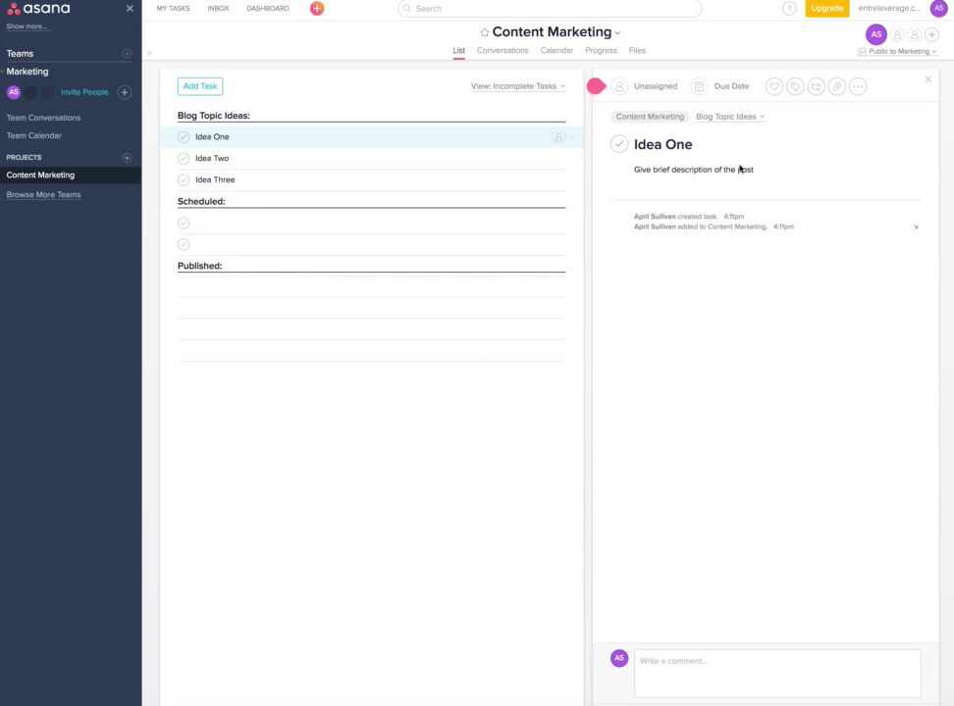
left_click(774, 170)
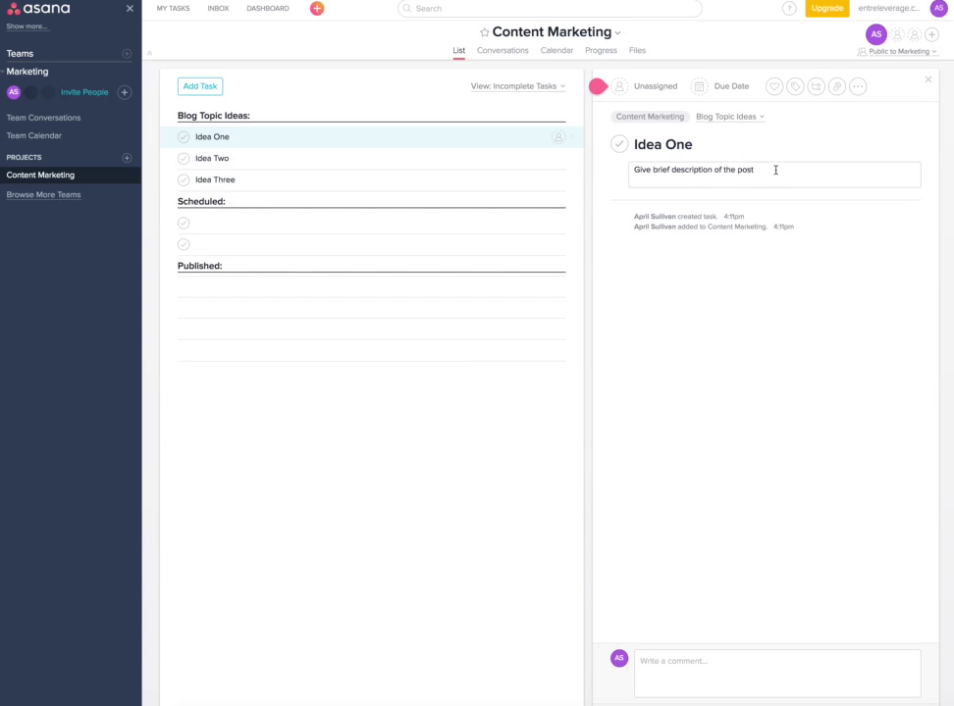
Add the subtasks "Create draft in WordPress", "Edit draft", "Find image" and "Have image designed" to Idea One.
left_click(813, 88)
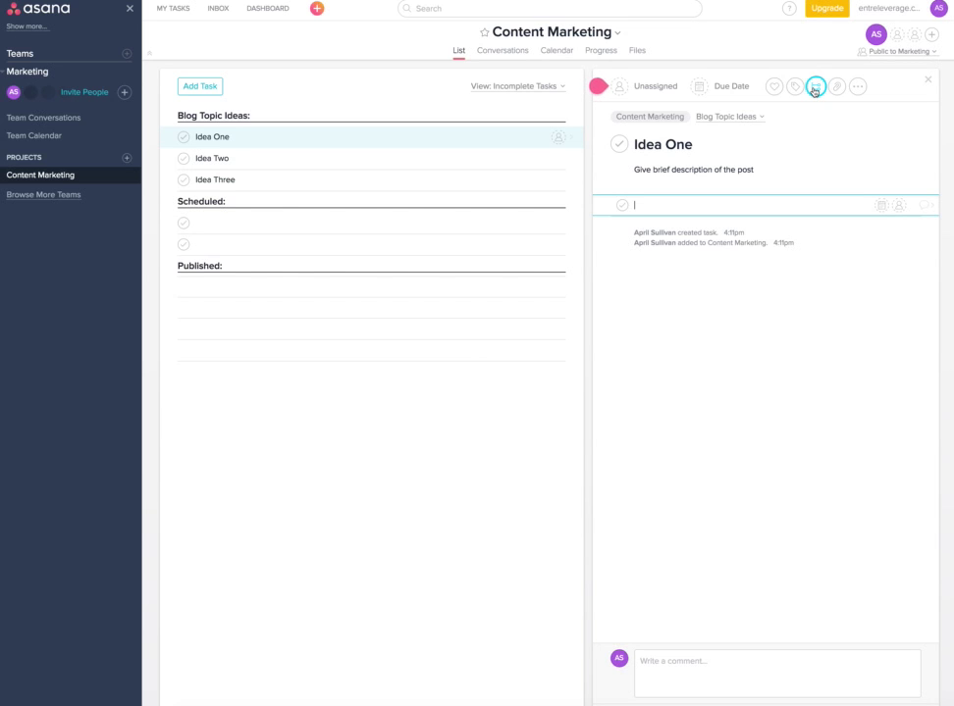
type("Create draft in WordPress")
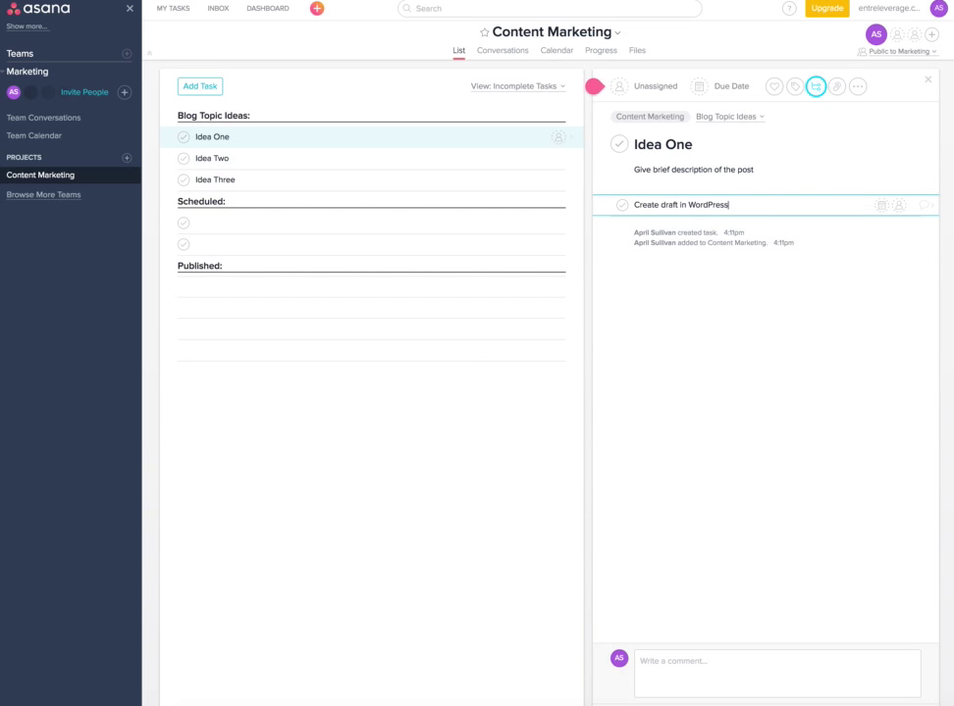
key("Return")
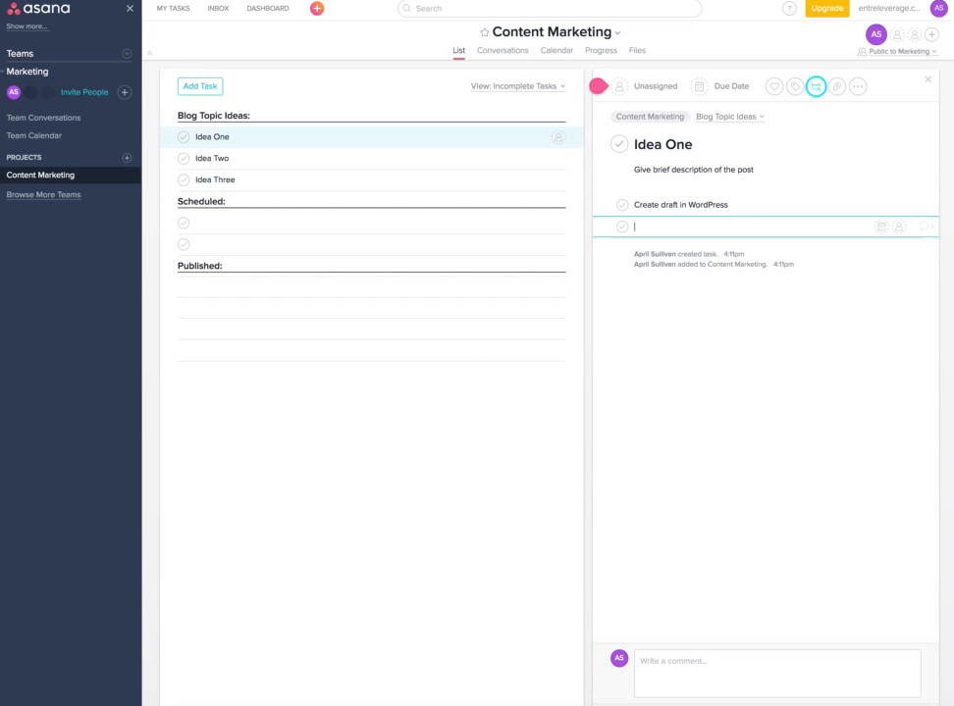
type("Edit draft")
key("Return")
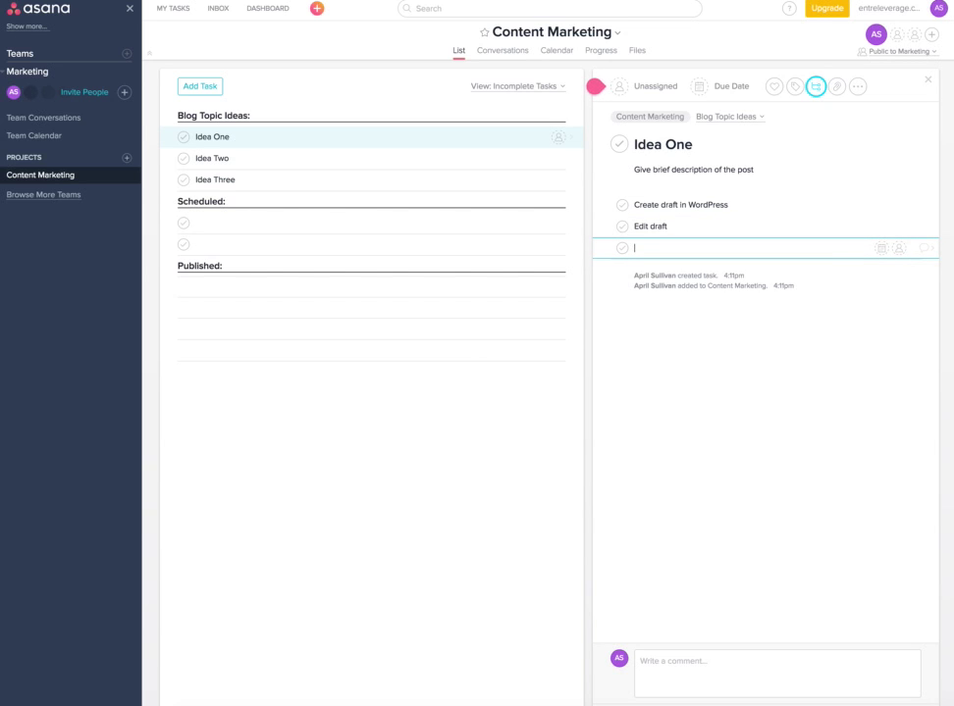
type("Find image")
key("Return")
type("Hav")
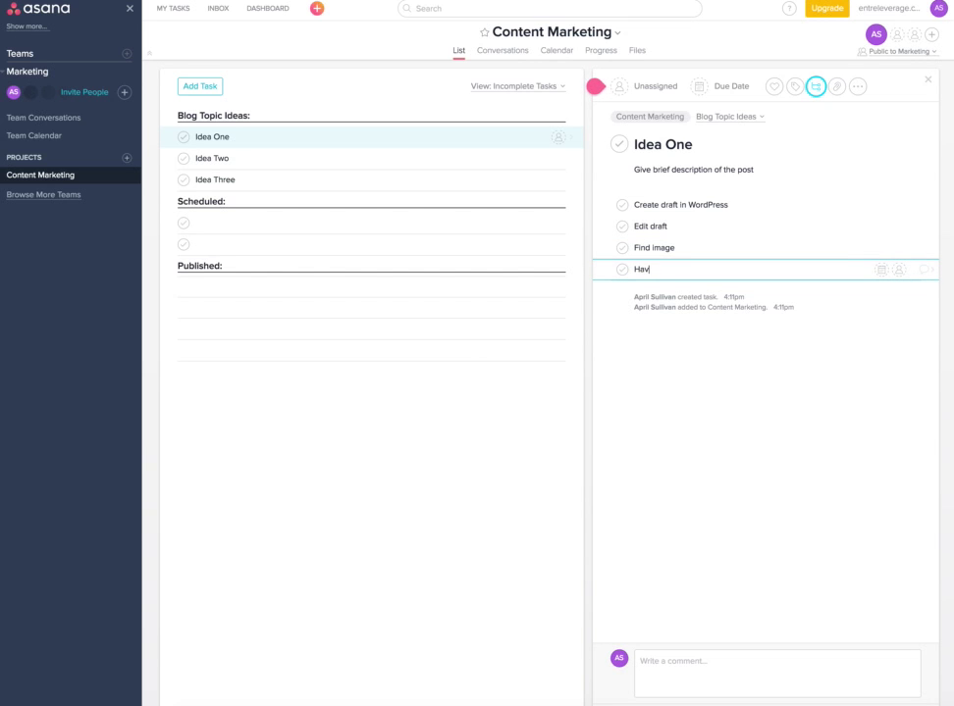
type("e image designed")
key("Return")
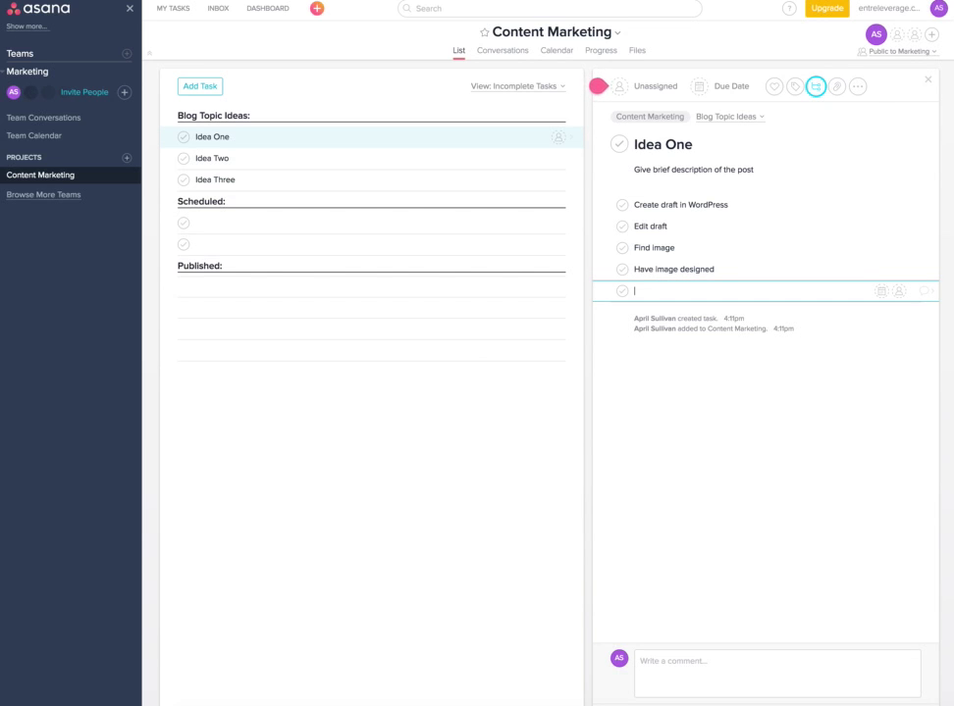
Add the subtask "Schedule post" and a subtask section titled "After Published:" at the end of Idea One's subtasks.
type("Schedule post")
key("Return")
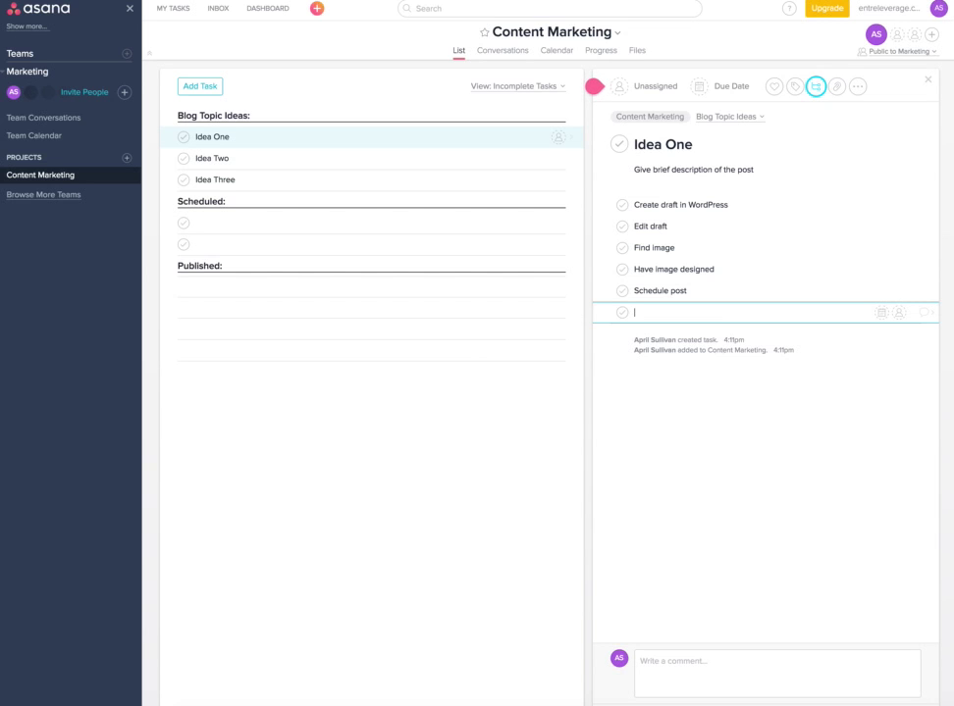
type("After Published:")
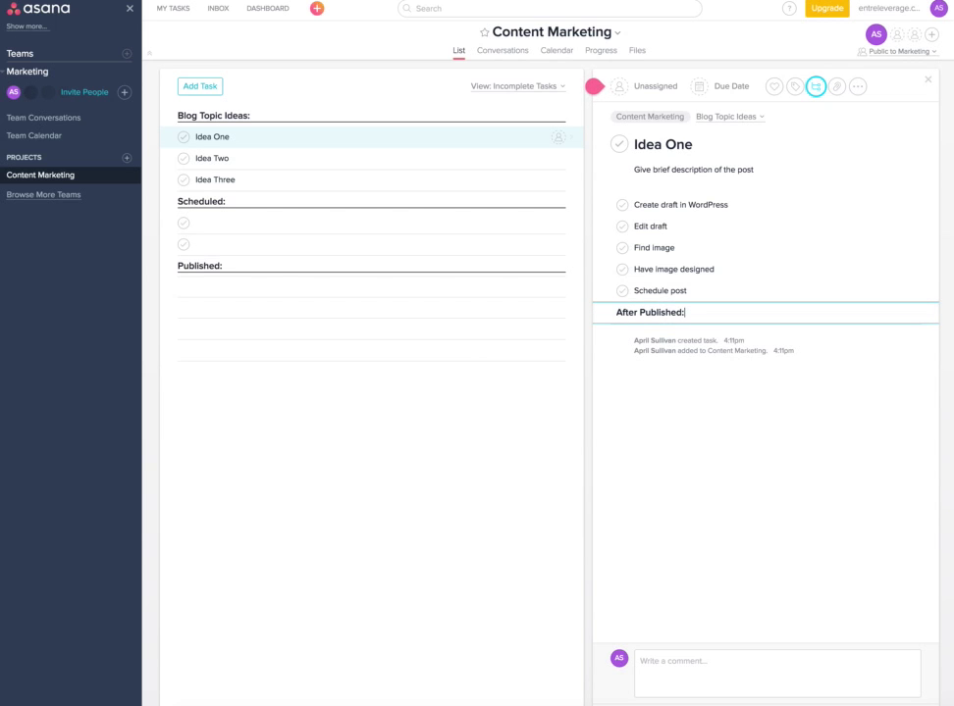
left_click(657, 204)
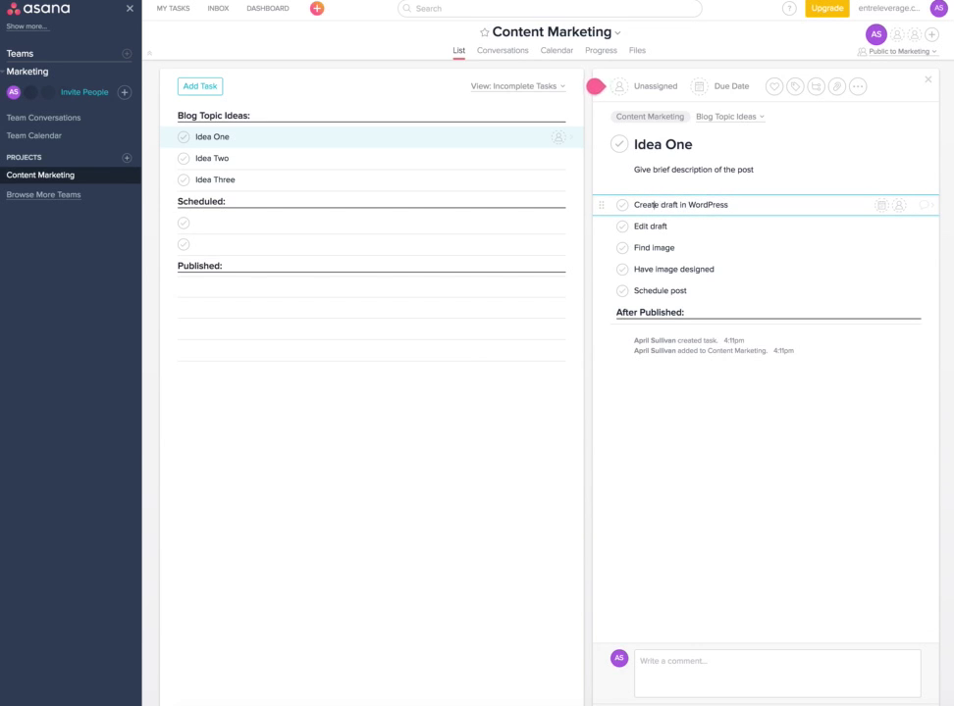
key("Return")
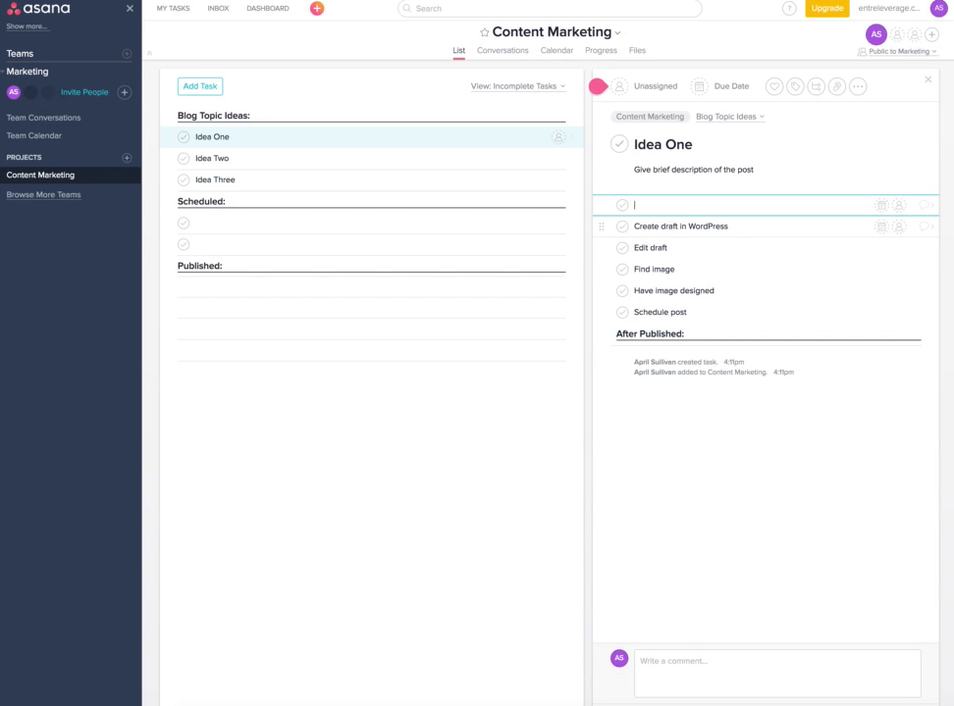
key("BackSpace")
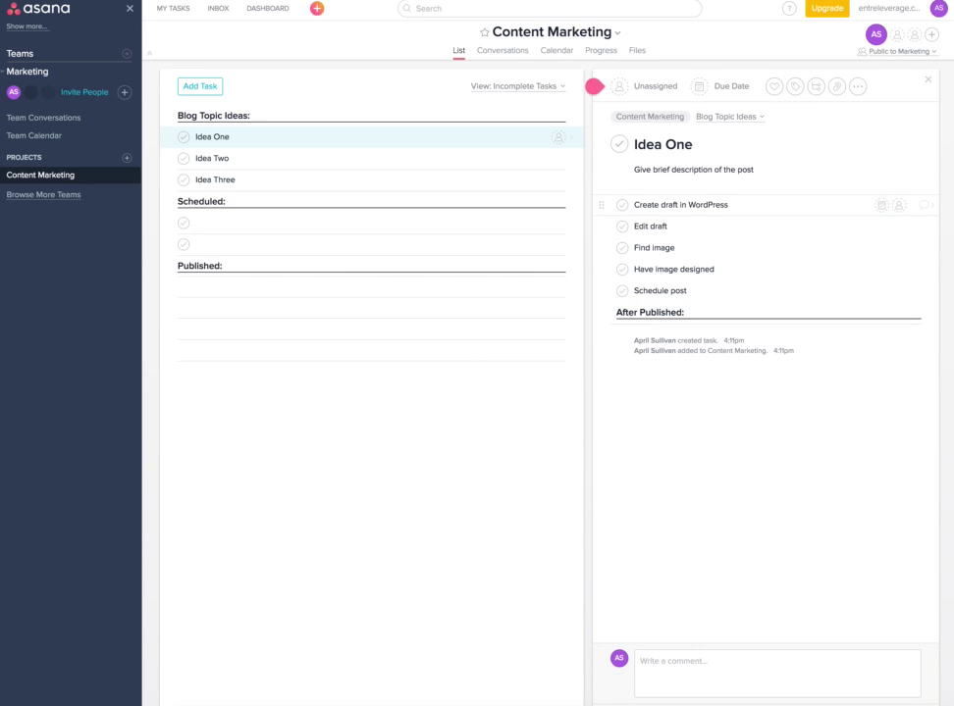
Add a "Before Publishing:" section above Idea One's "Create draft in WordPress" subtask and insert a blank subtask under "After Published:".
key("Return")
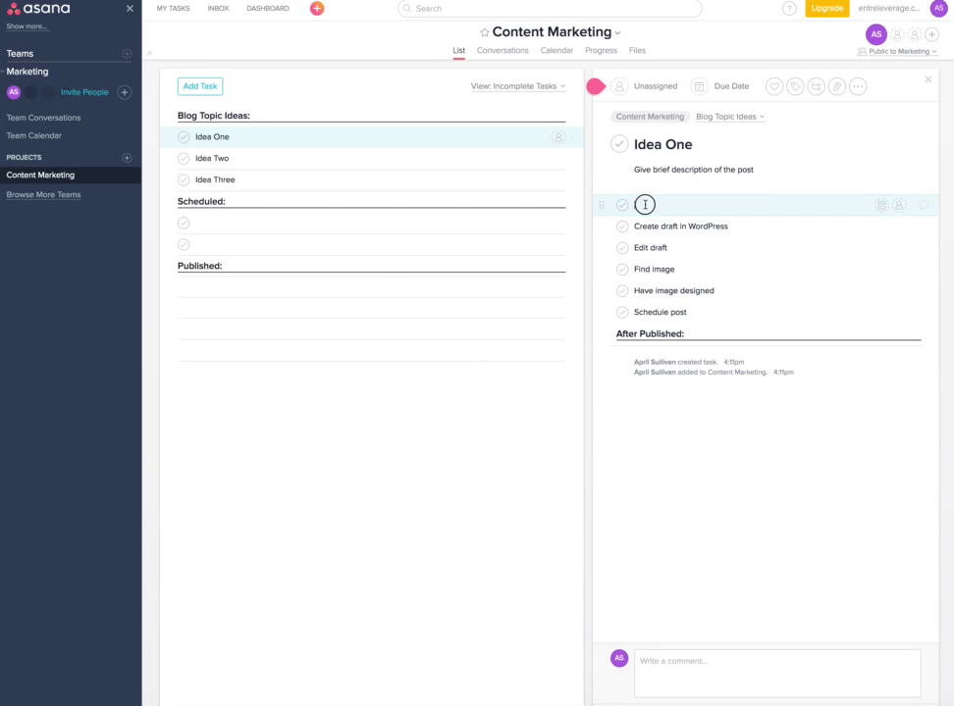
type("Before ")
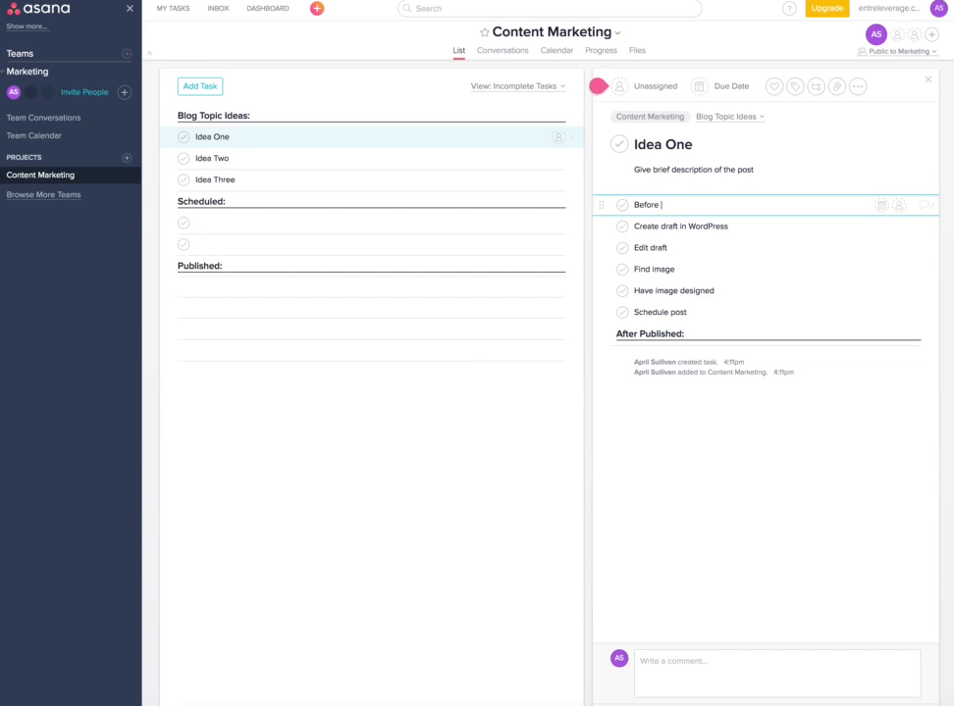
type("Publishing:")
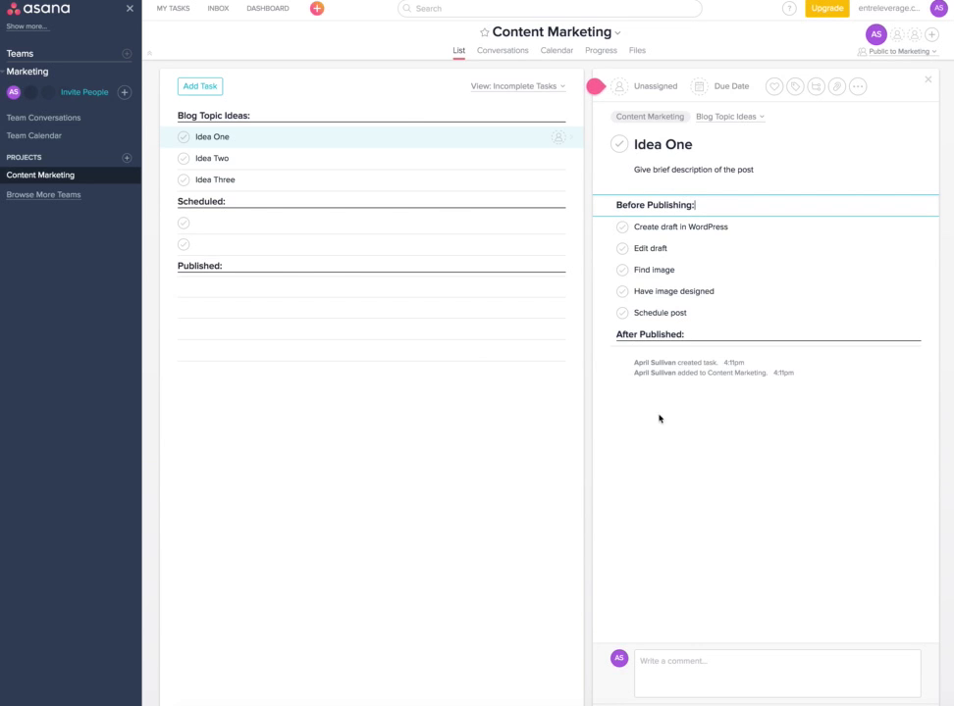
key("Return")
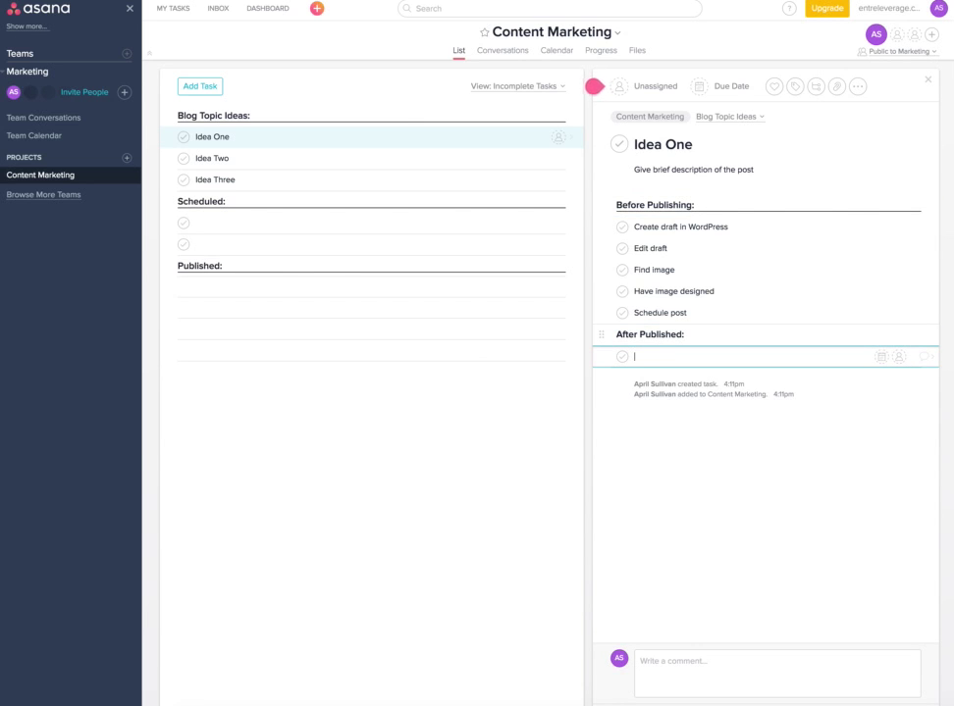
type("Share on Fac")
type("eb")
key("BackSpace")
key("BackSpace")
key("BackSpace")
key("BackSpace")
key("BackSpace")
key("BackSpace")
key("BackSpace")
key("BackSpace")
key("BackSpace")
key("BackSpace")
key("BackSpace")
key("BackSpace")
key("BackSpace")
key("BackSpace")
Add the subtasks "Facebook" and "Facebook Groups" under Idea One's "After Published:" section.
type("Facebook")
key("Return")
type("Gr")
key("BackSpace")
key("BackSpace")
type("Face")
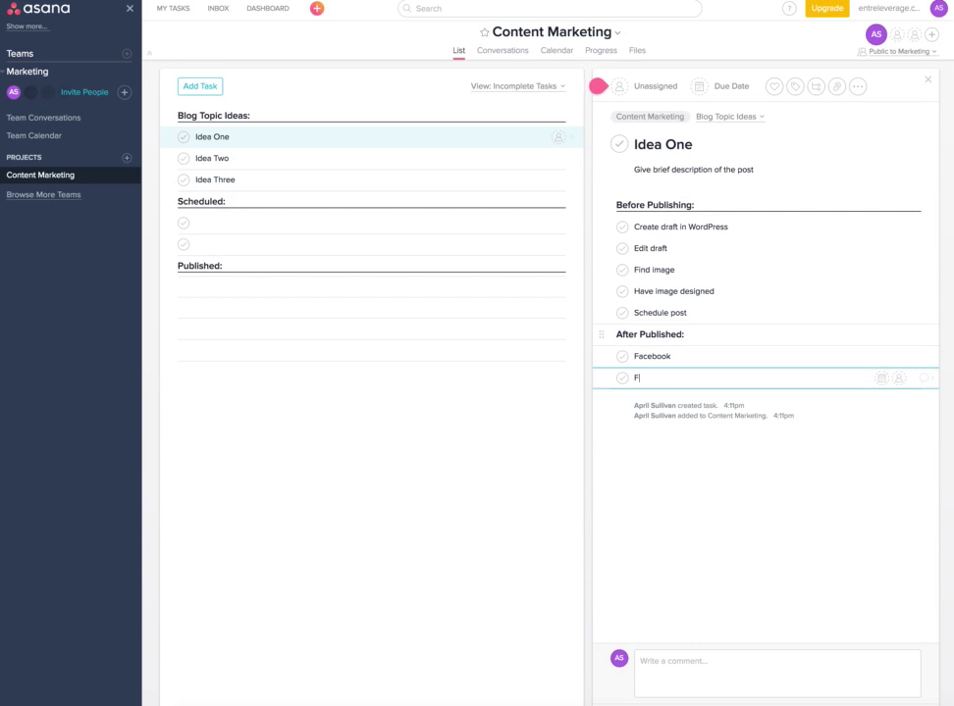
type("book Groups")
key("Return")
Add the subtasks "Twitter", "LinkedIn" and "Instagram" below "Facebook Groups" in Idea One.
type("Twi")
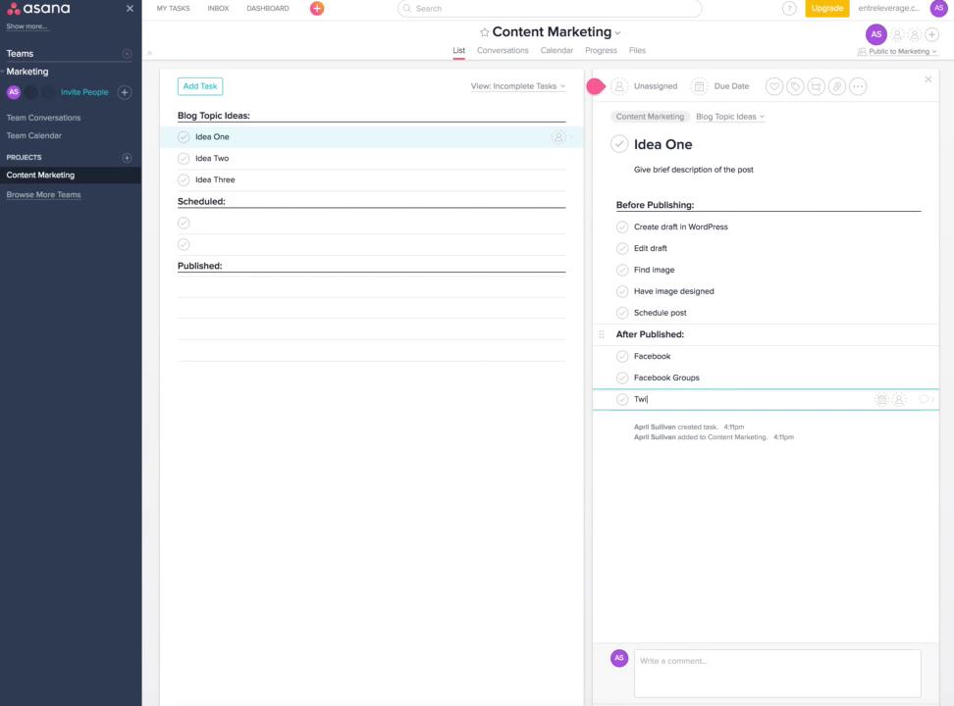
type("tter")
key("Return")
type("Linke")
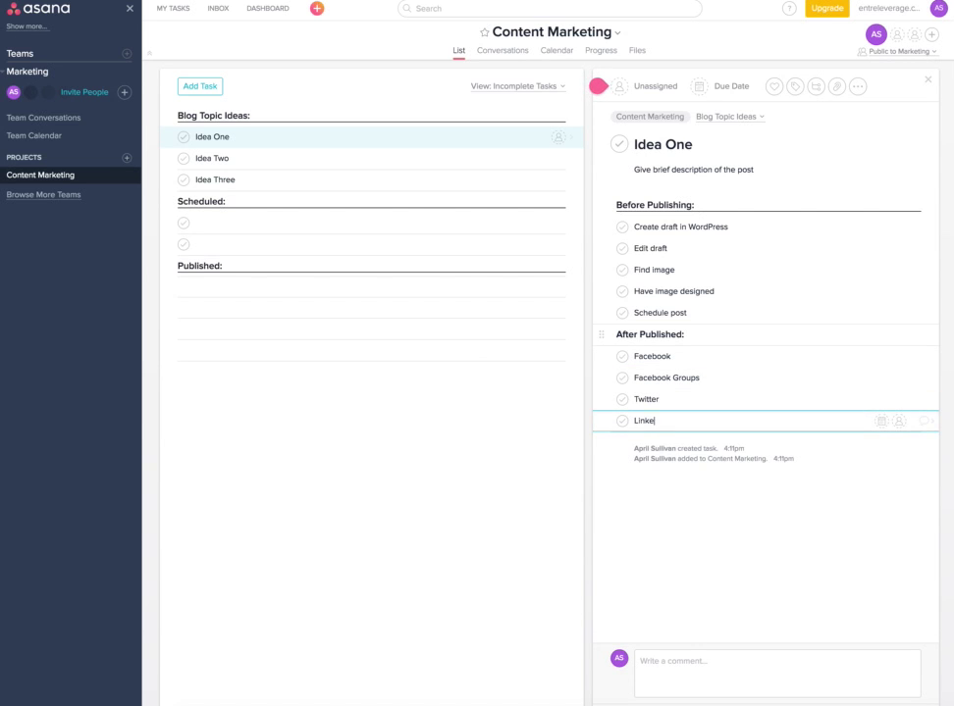
type("dIn")
key("Return")
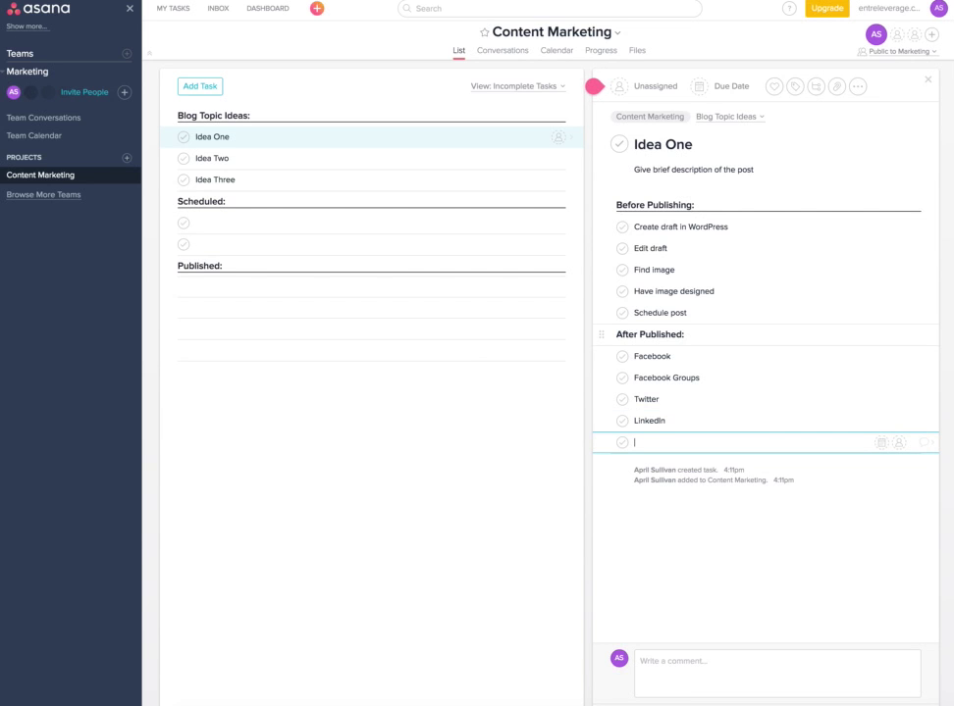
type("Instagram")
key("Return")
Add the subtasks "Pinterest" and "Create Newsletter" at the end of Idea One's "After Published:" section.
type("P")
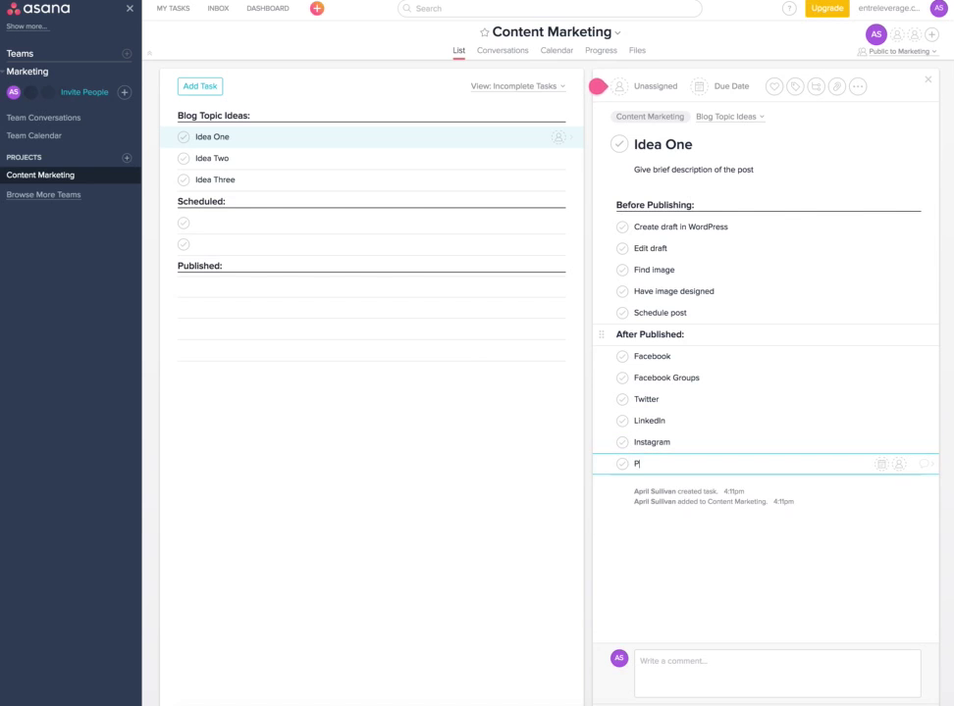
type("interest")
key("Return")
type("Crea")
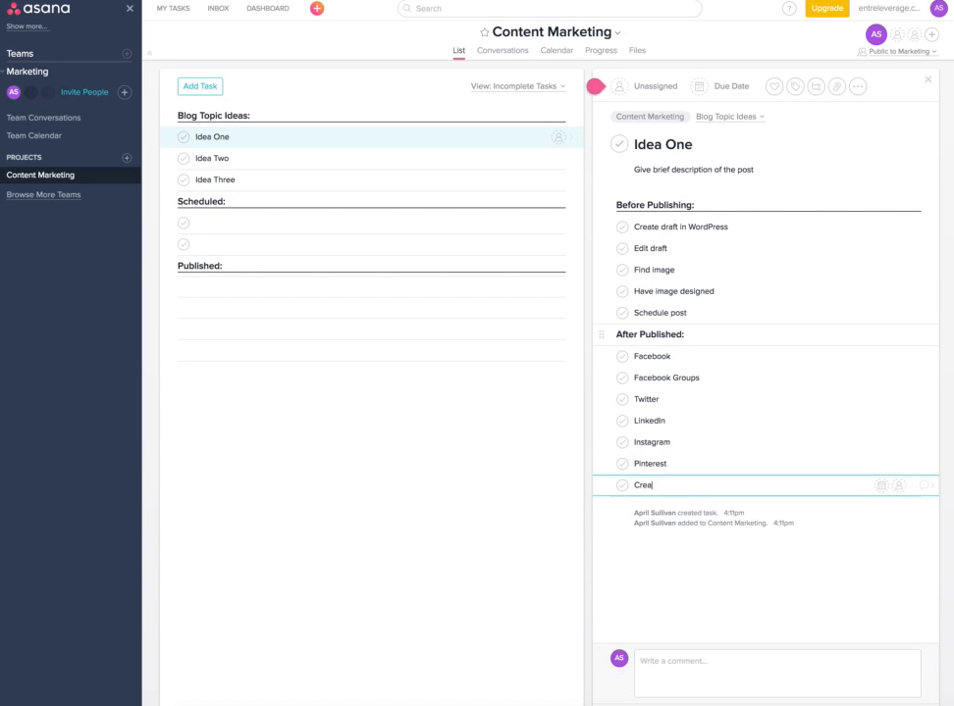
type("te Newsletter")
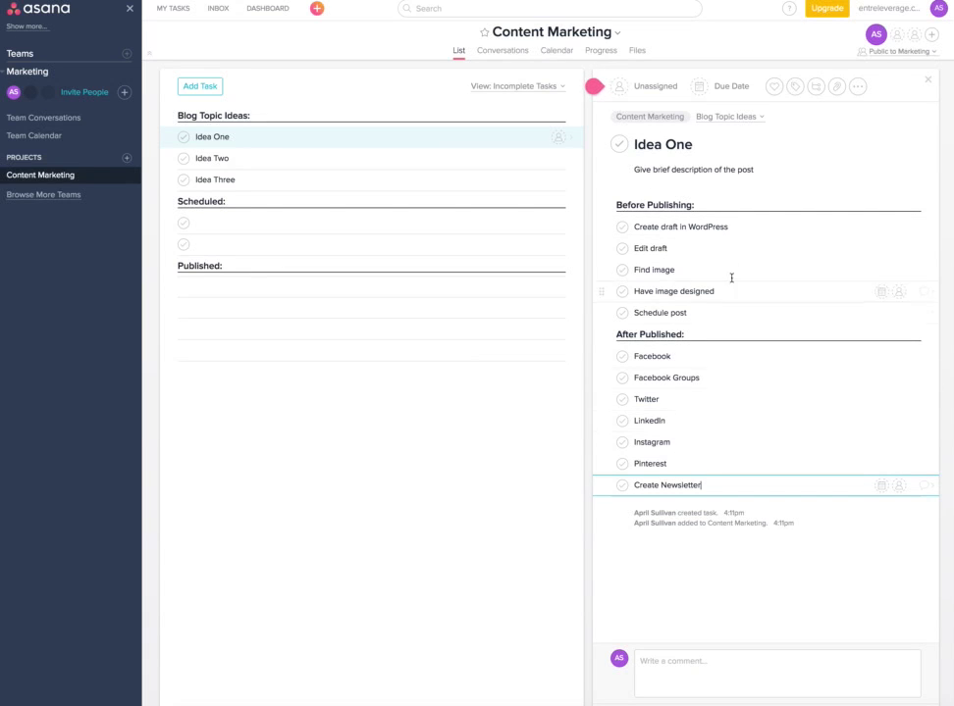
Insert a subtask section titled "Content Upgrade:" above "Before Publishing:" in Idea One, with a blank subtask beneath it.
left_click(616, 205)
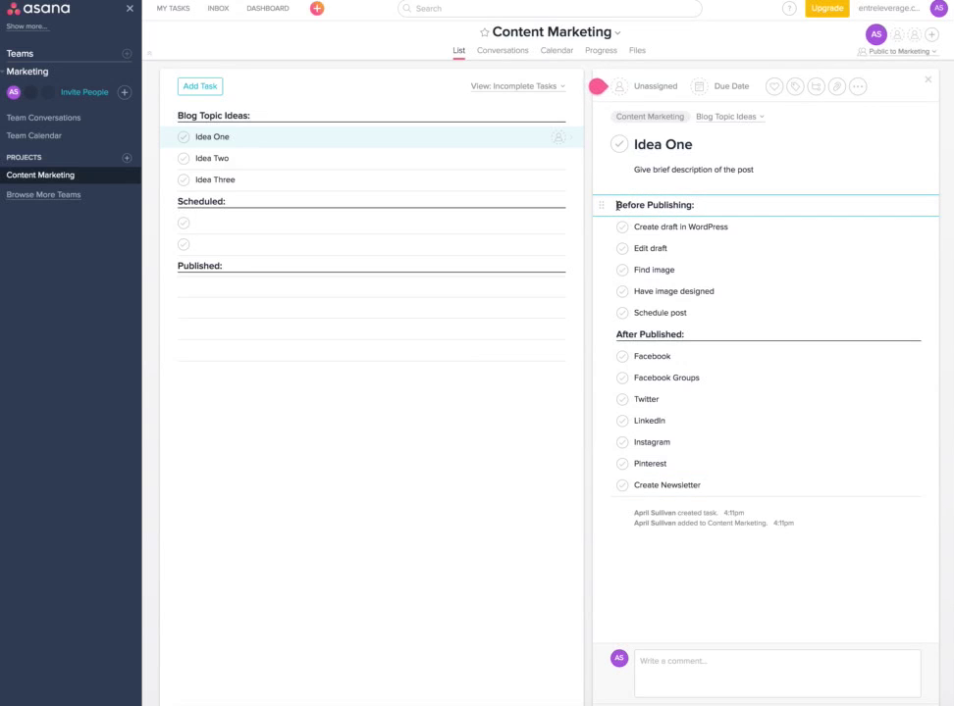
key("Return")
type("Conte")
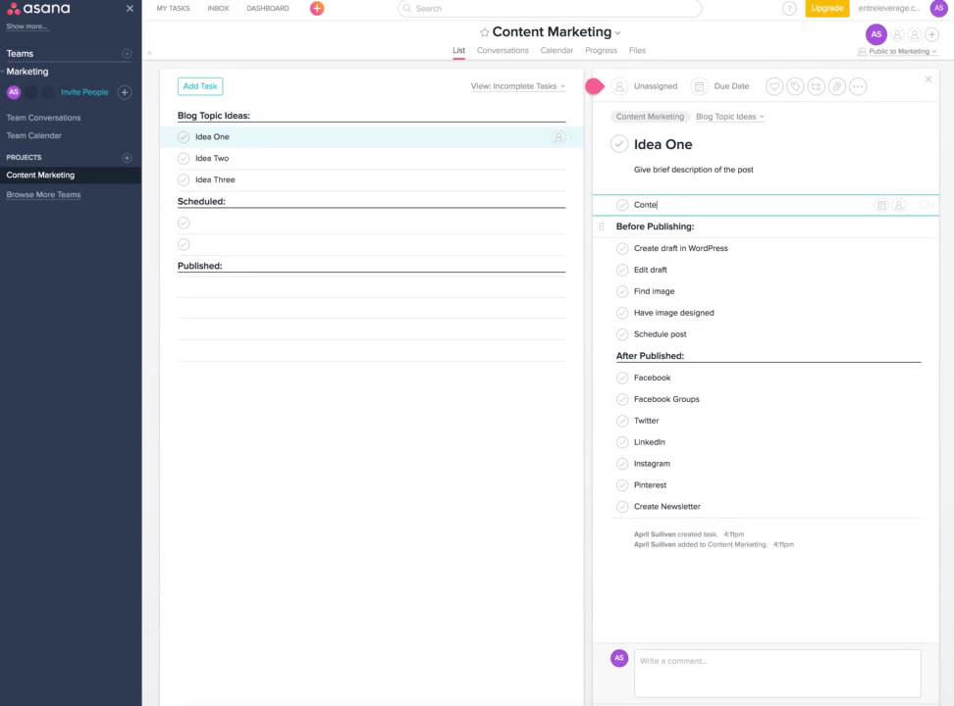
type("nt Upgrade:")
key("Return")
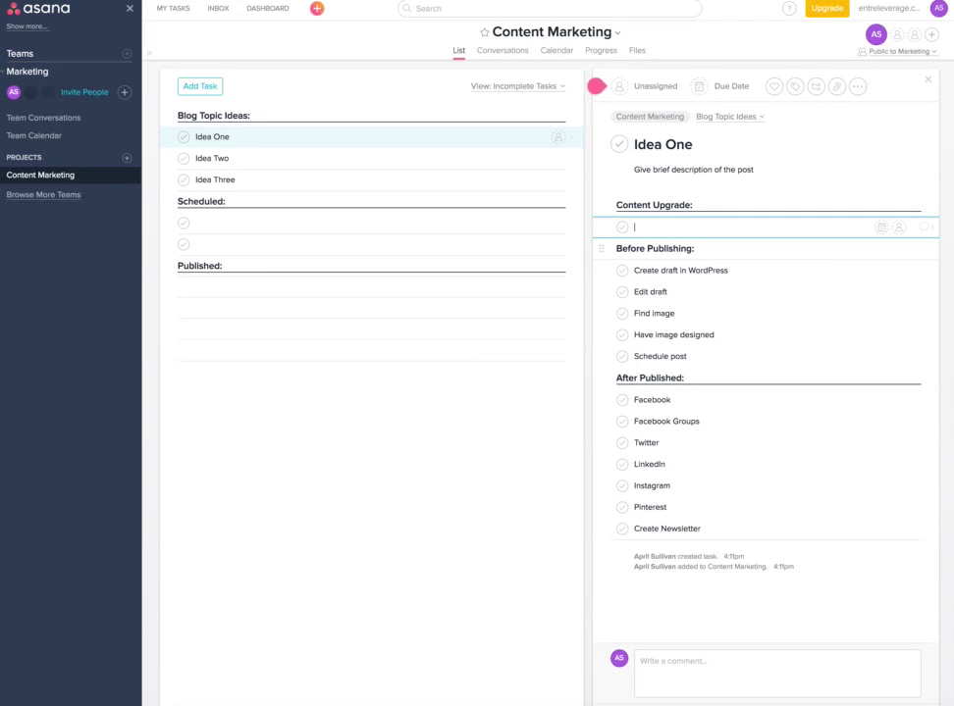
Fill Idea One's "Content Upgrade:" section with the subtasks "What type", "Create it" and "Publish it".
type("What type")
key("Return")
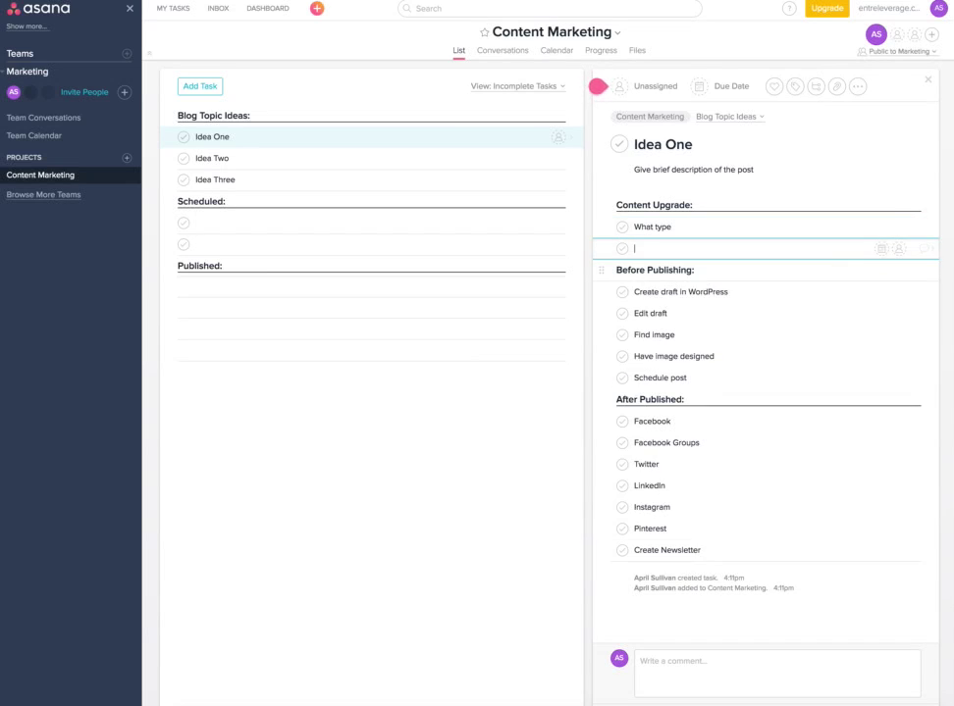
type("Create it")
key("Return")
type("Publish")
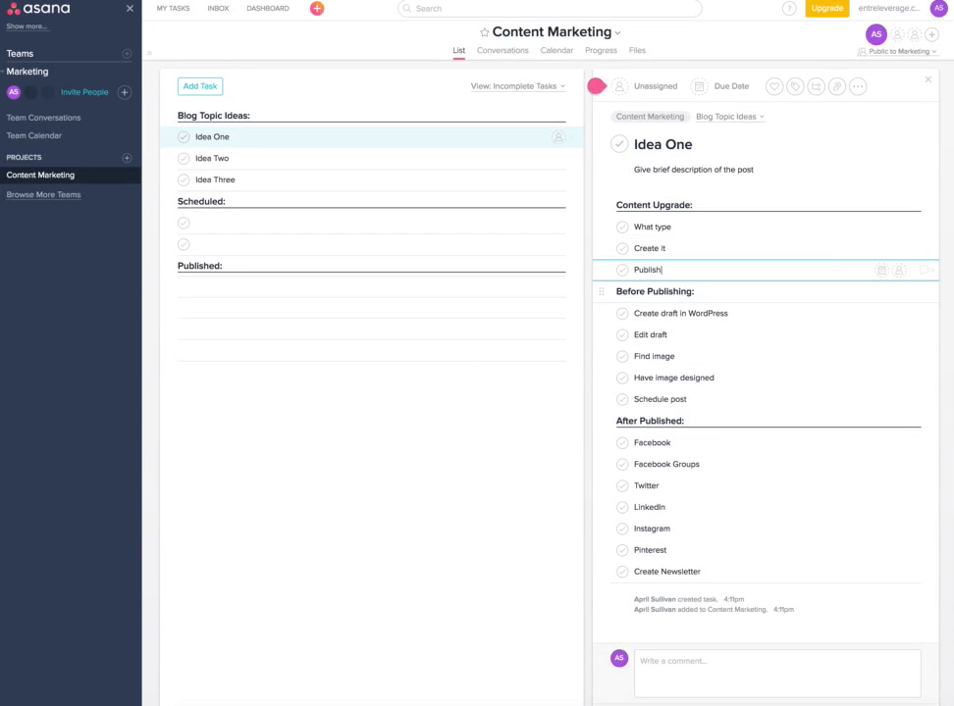
type(" it")
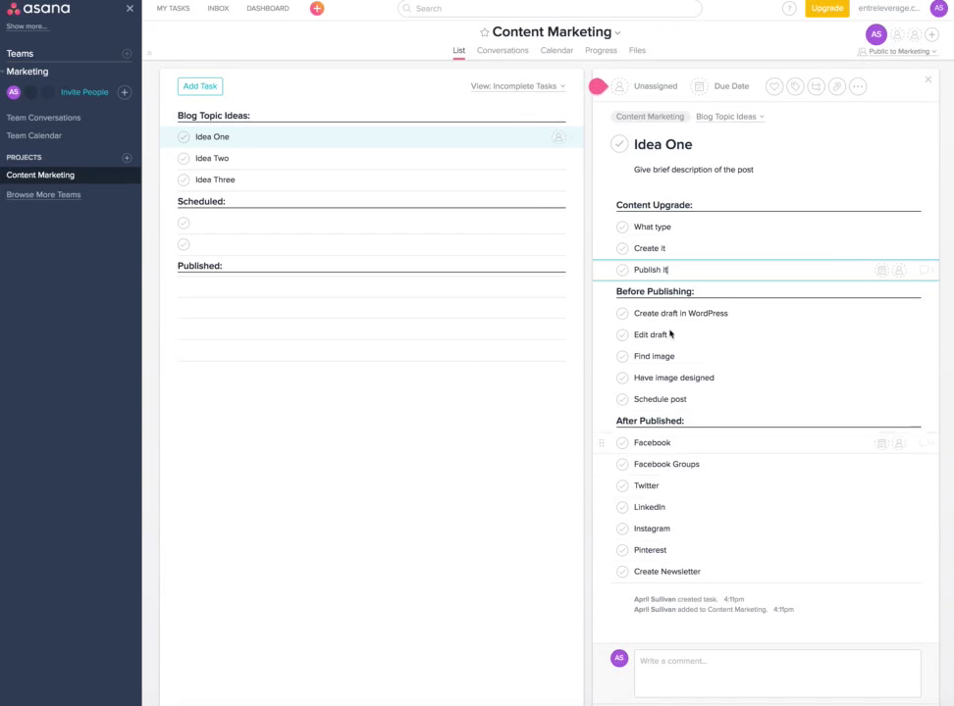
right_click(238, 138)
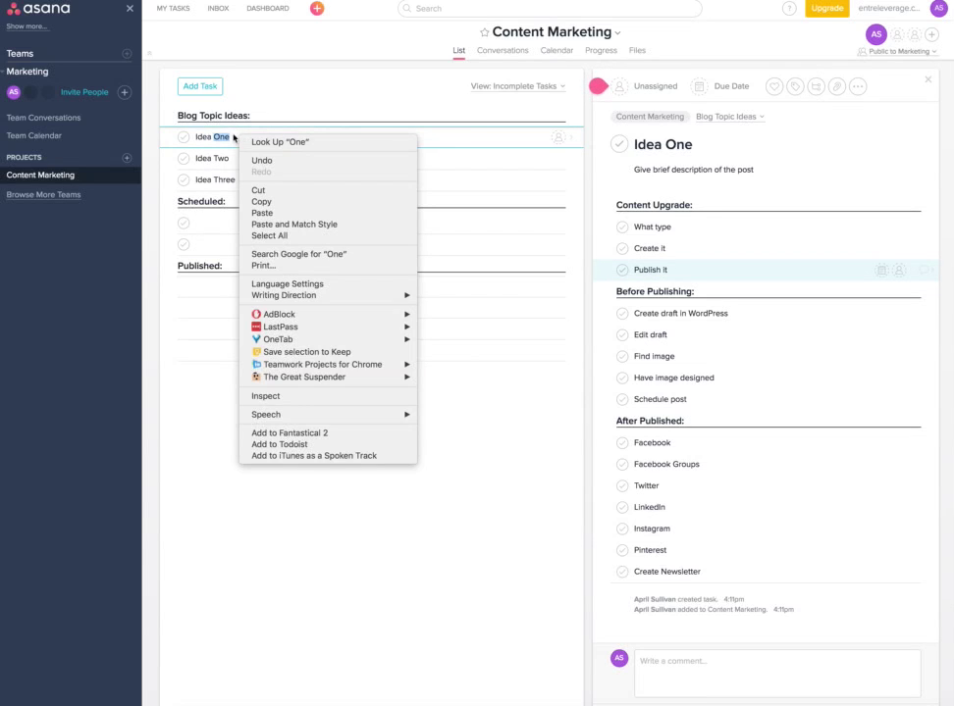
left_click(227, 130)
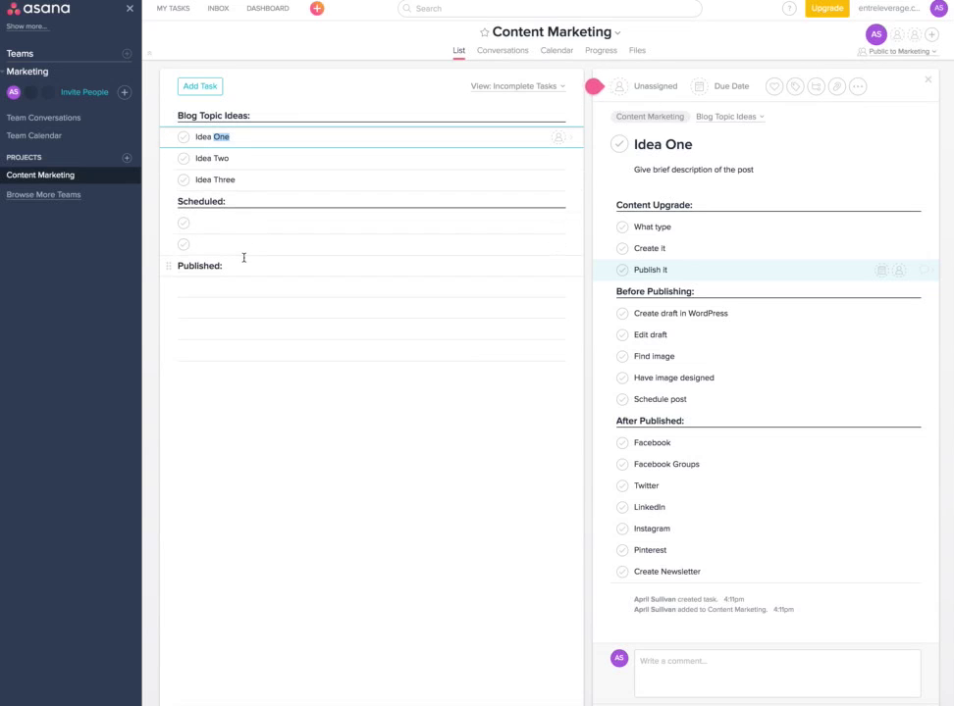